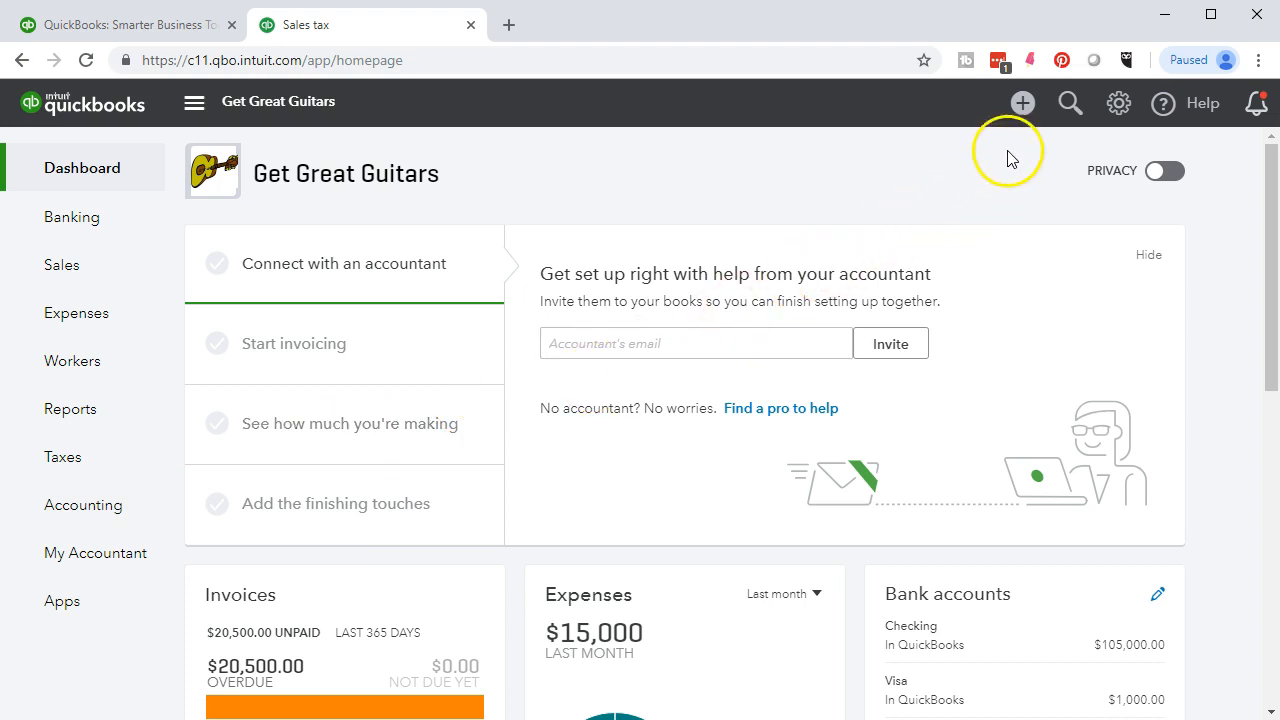
Step: Draft a new invoice for one ELP item to check its totals for sales tax, and discard it without saving
click(1024, 106)
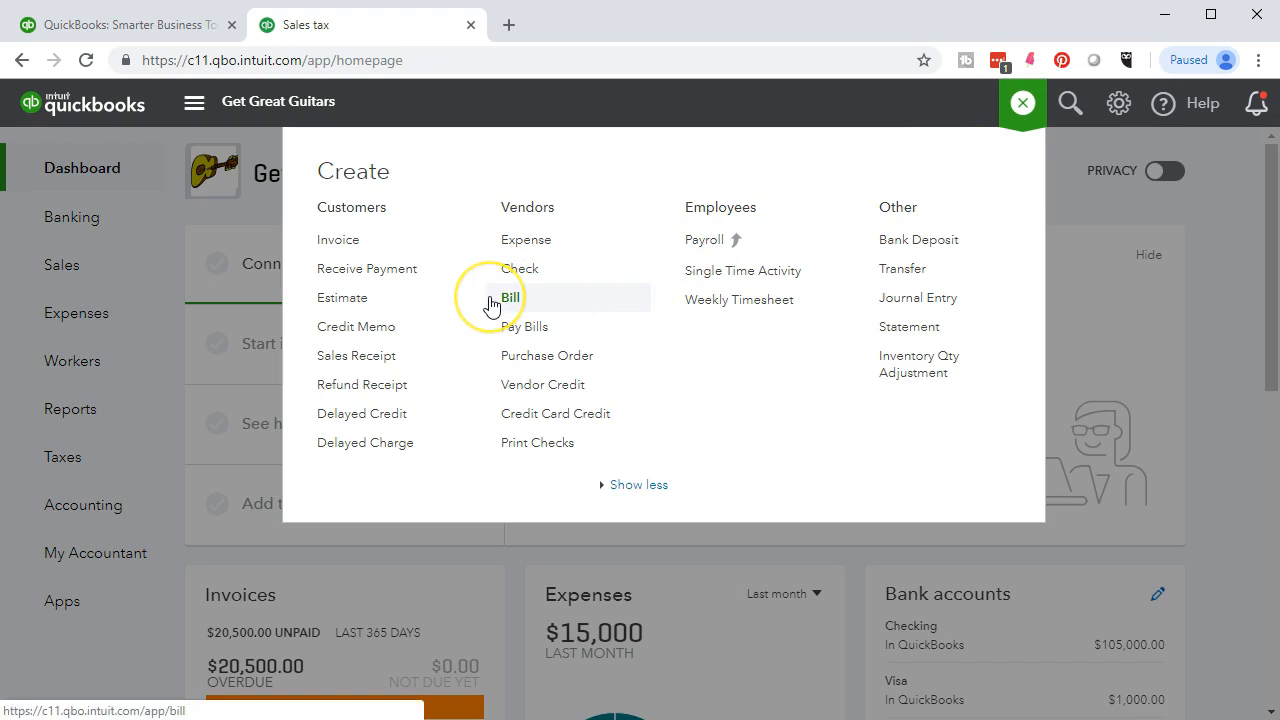
click(345, 245)
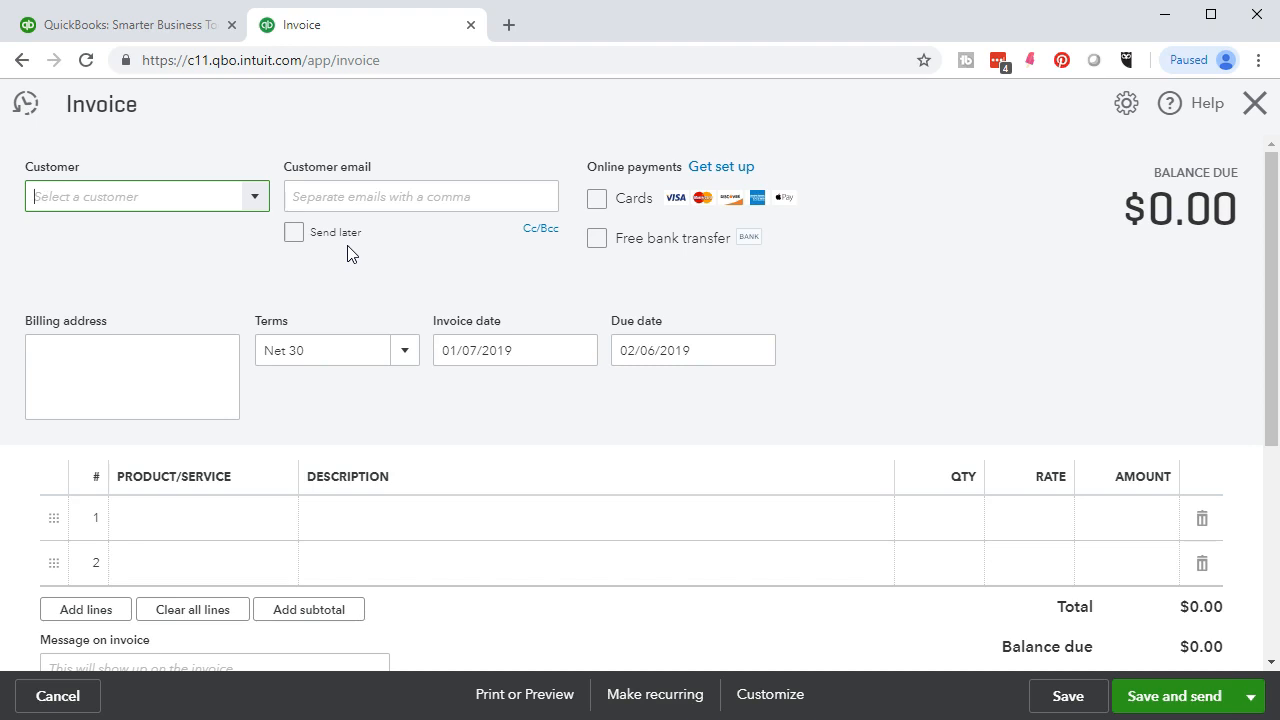
click(284, 524)
click(281, 524)
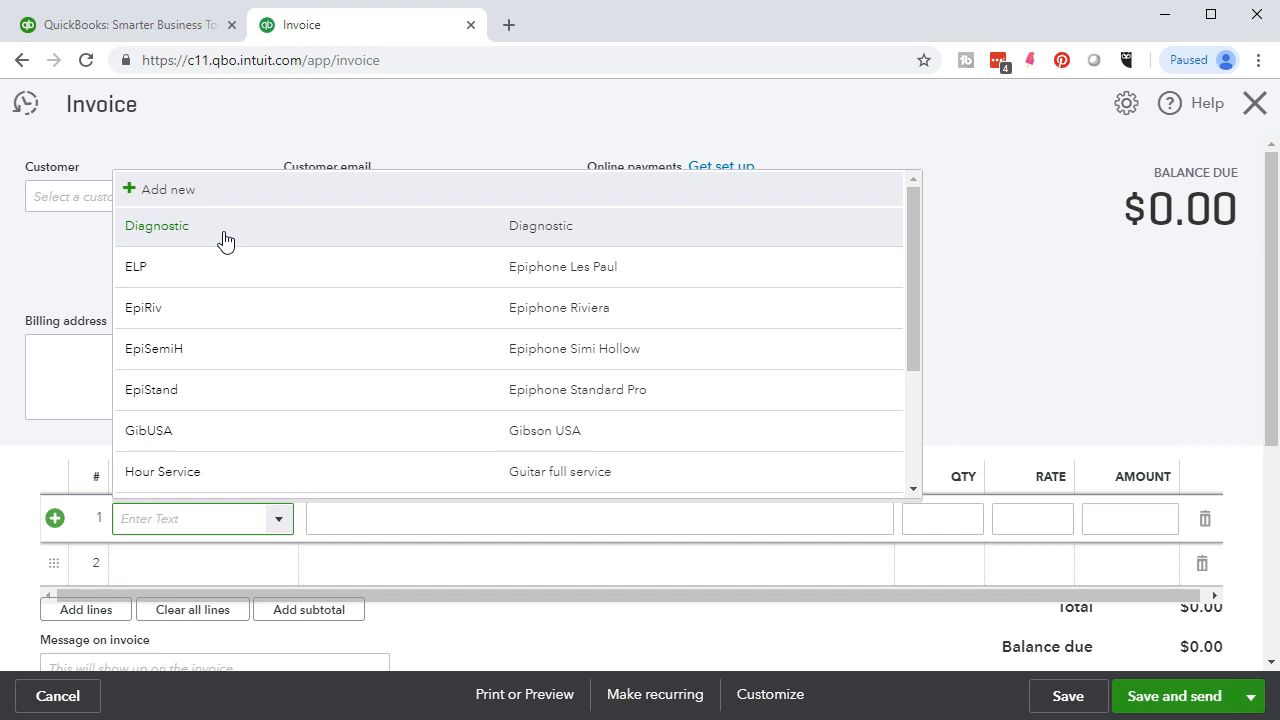
click(210, 273)
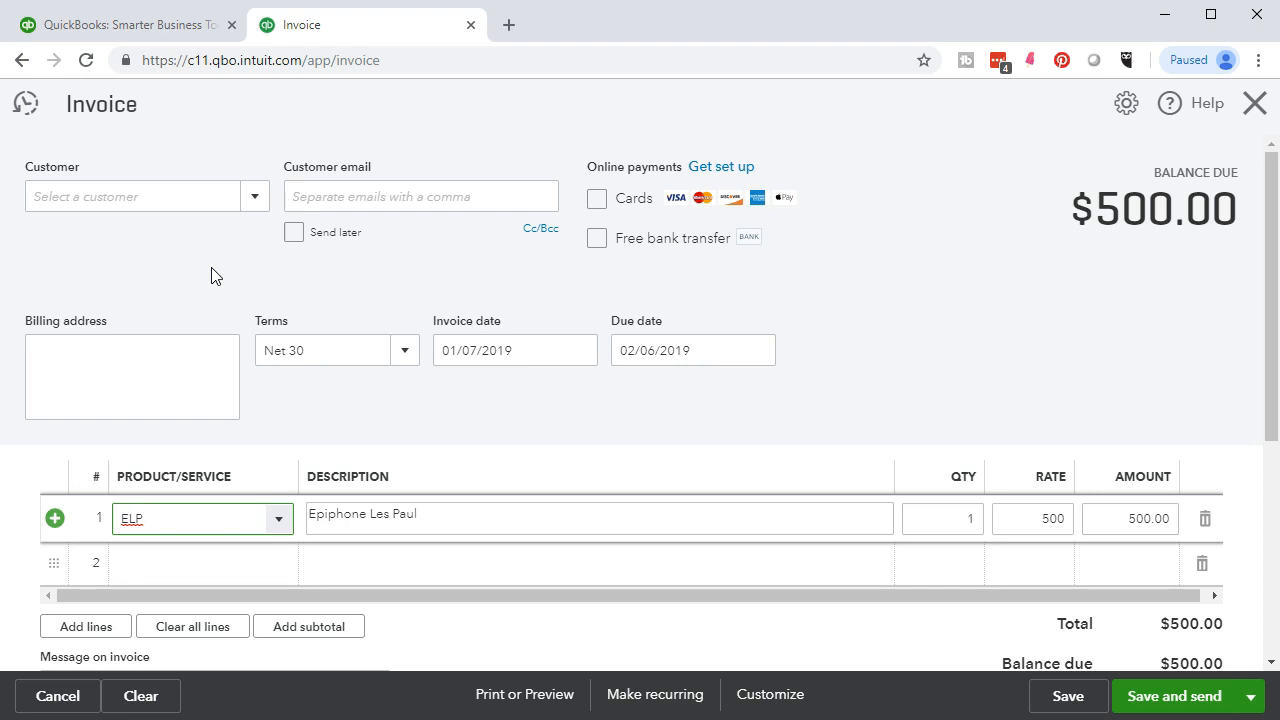
scroll(355, 437, down, 1)
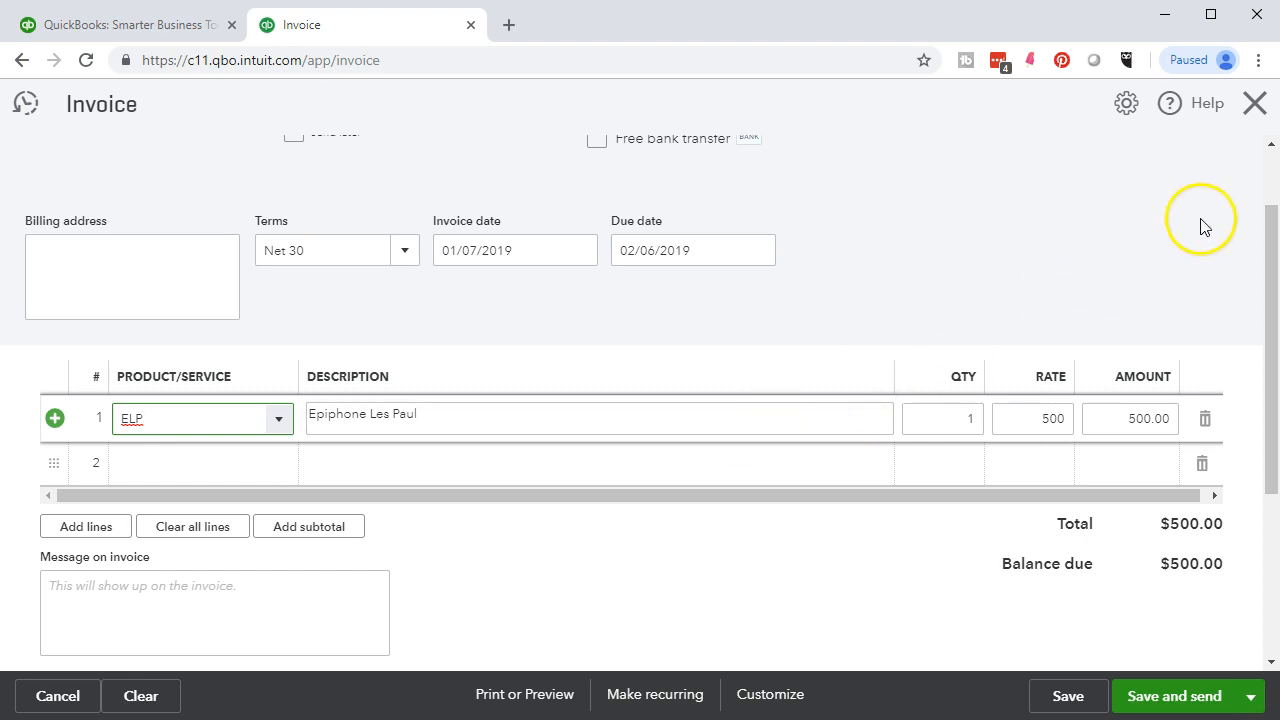
click(1255, 104)
click(743, 429)
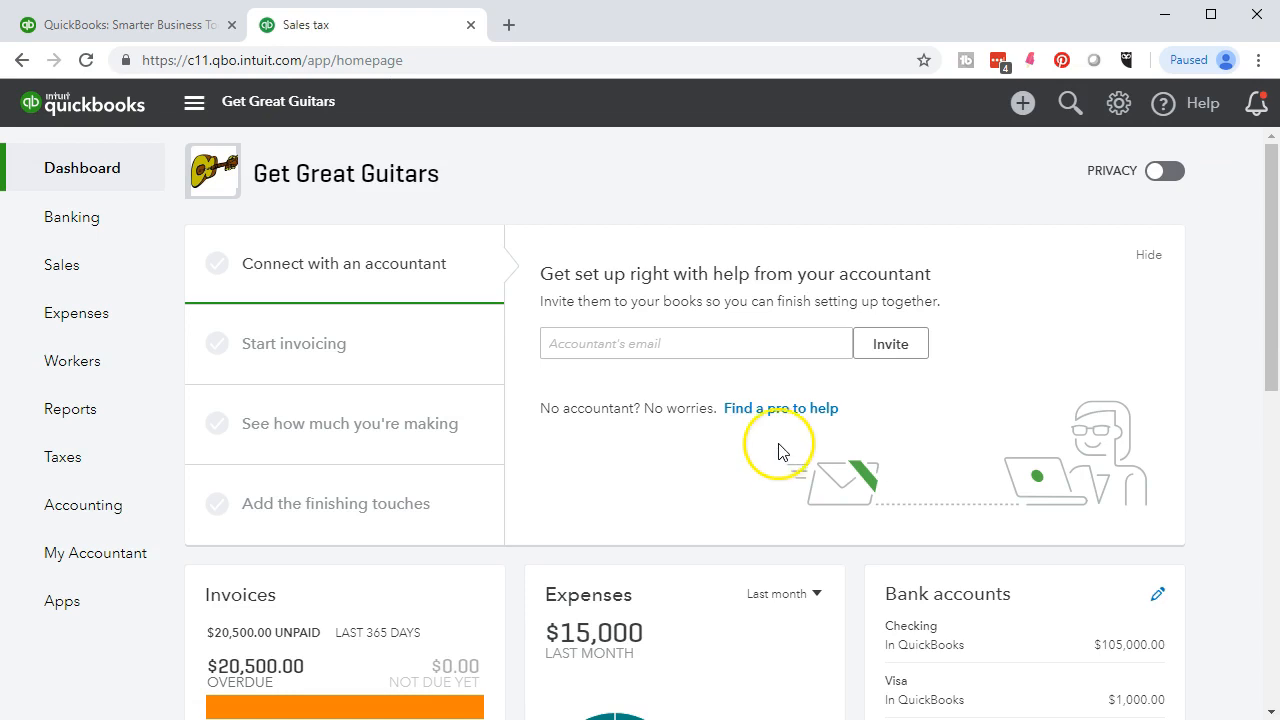
Step: Start the sales tax setup from the Taxes page and confirm the company address as correct
click(78, 472)
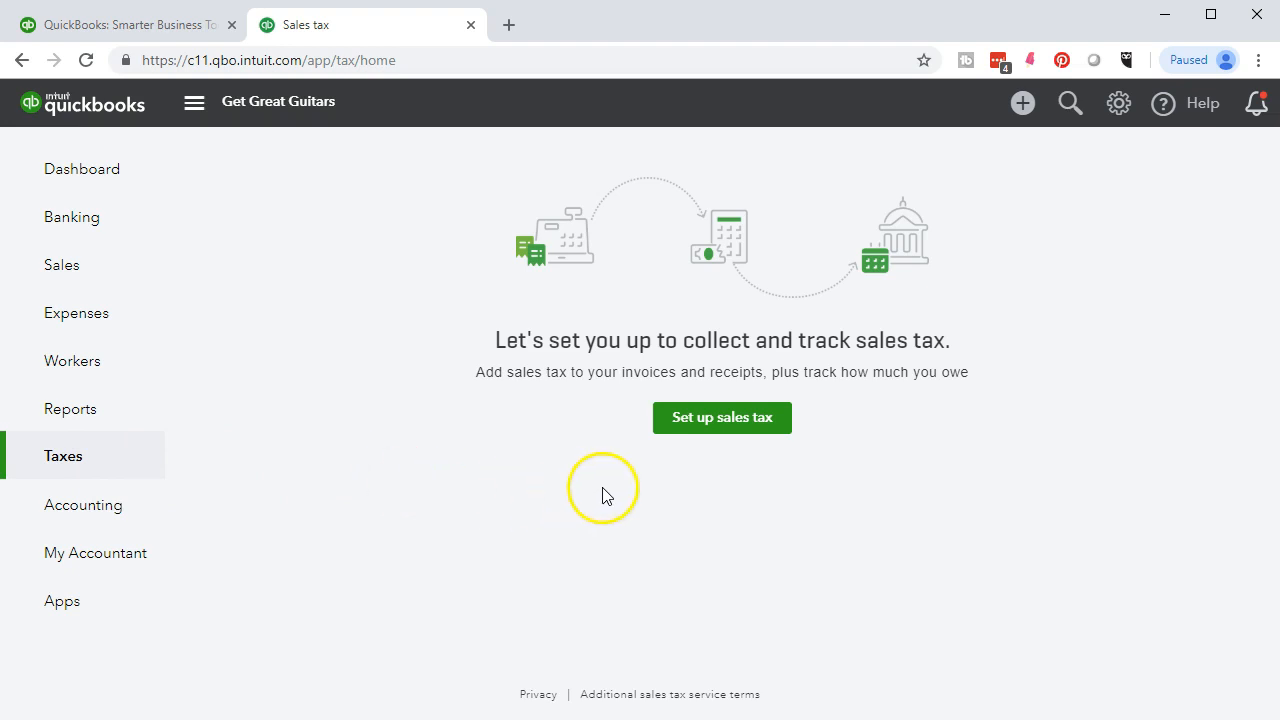
click(695, 438)
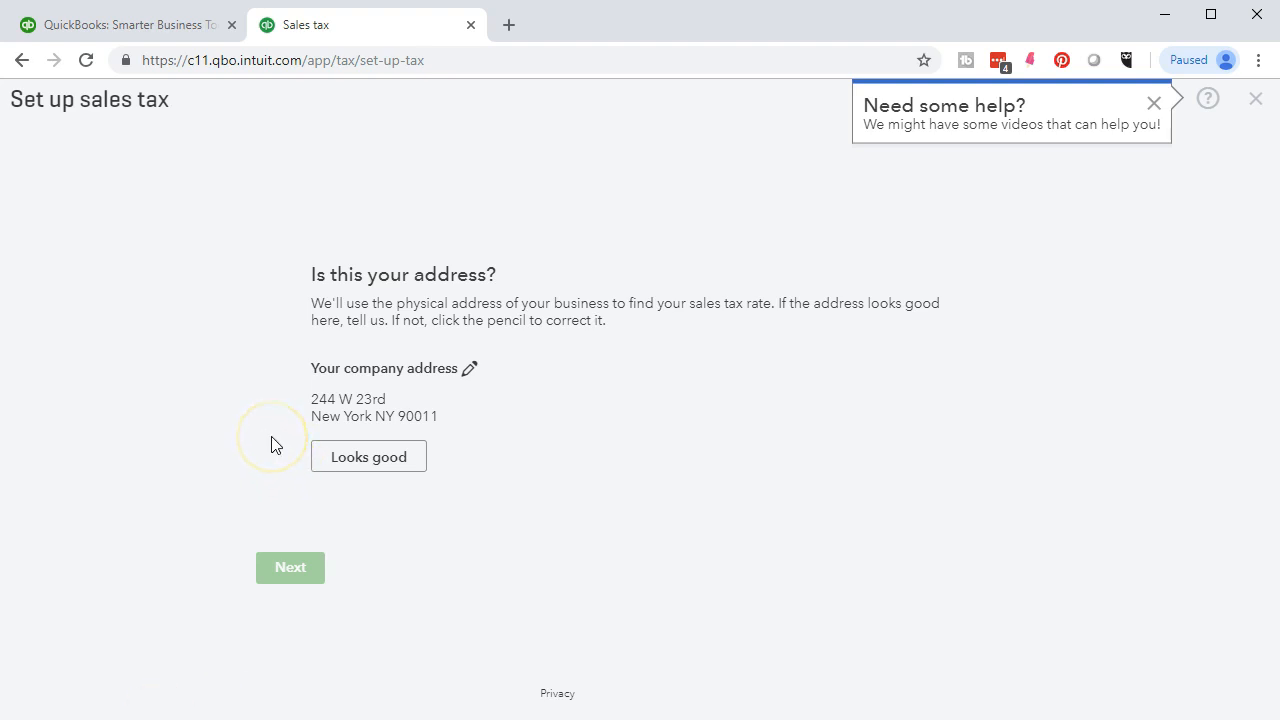
click(348, 470)
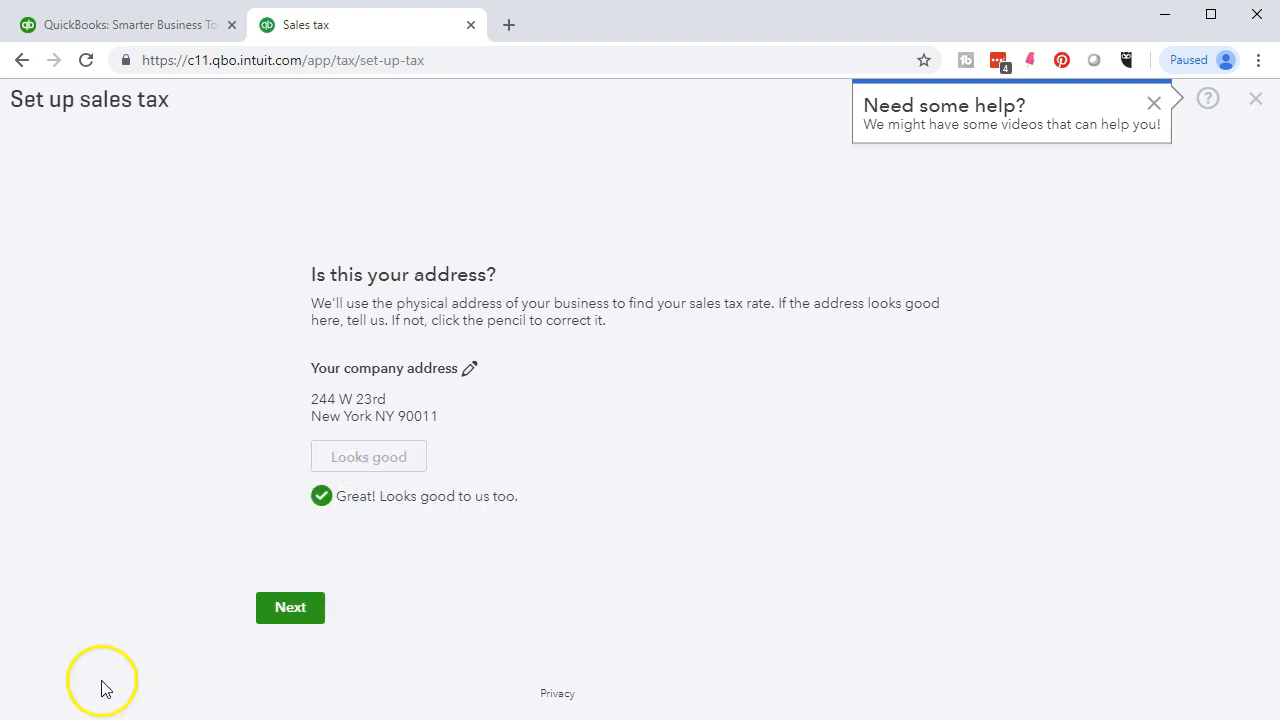
click(278, 618)
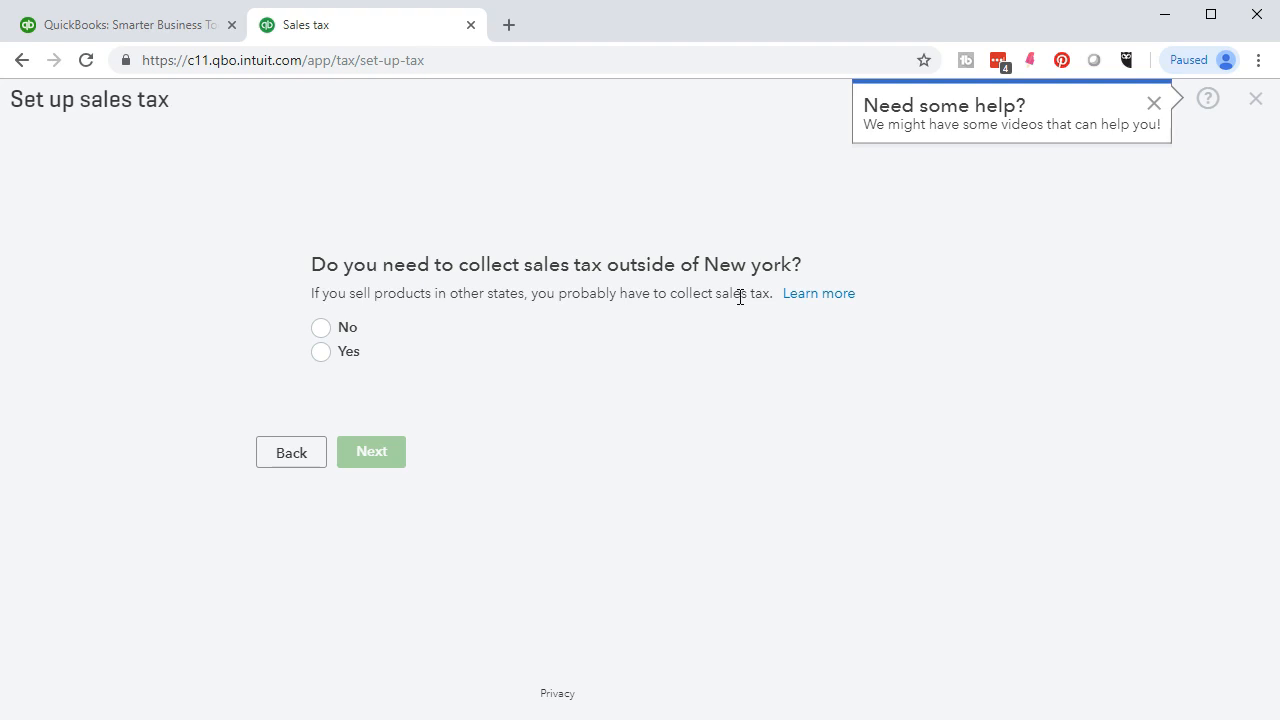
Step: Decline collecting sales tax outside New York, keep Monthly filing with start date 01/01/2019, and finish the sales tax setup
click(320, 328)
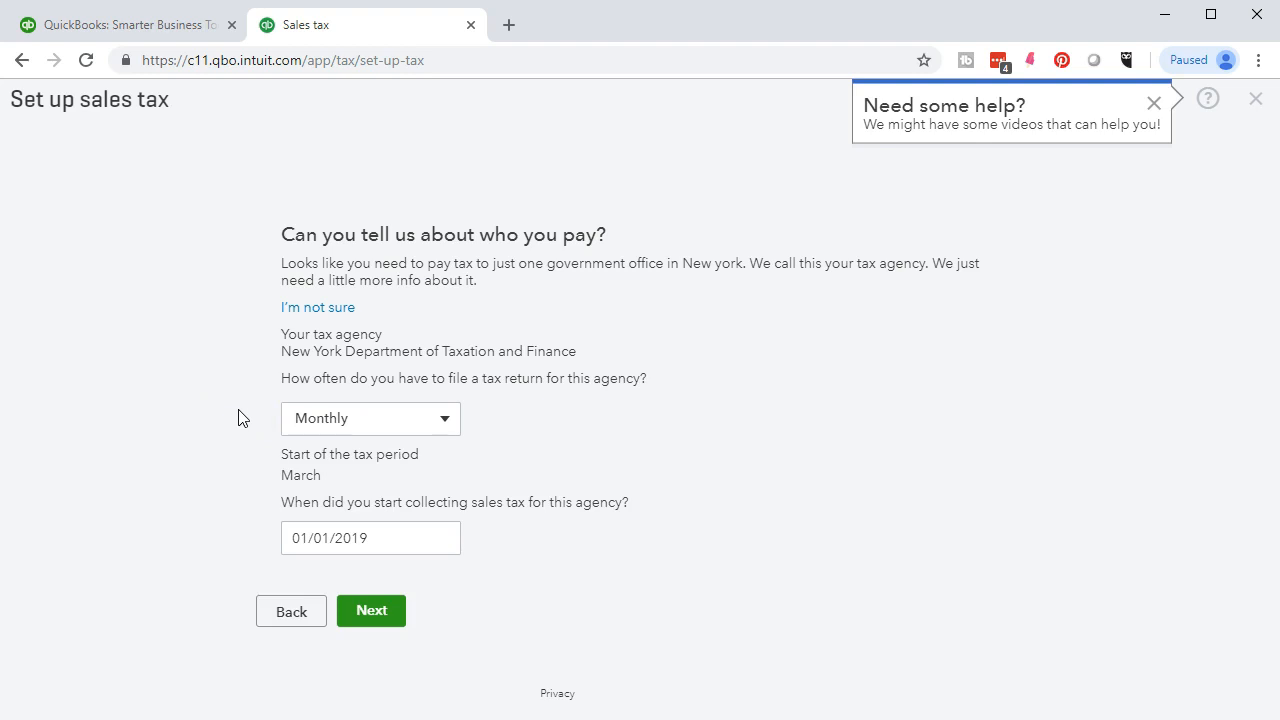
click(456, 428)
click(458, 429)
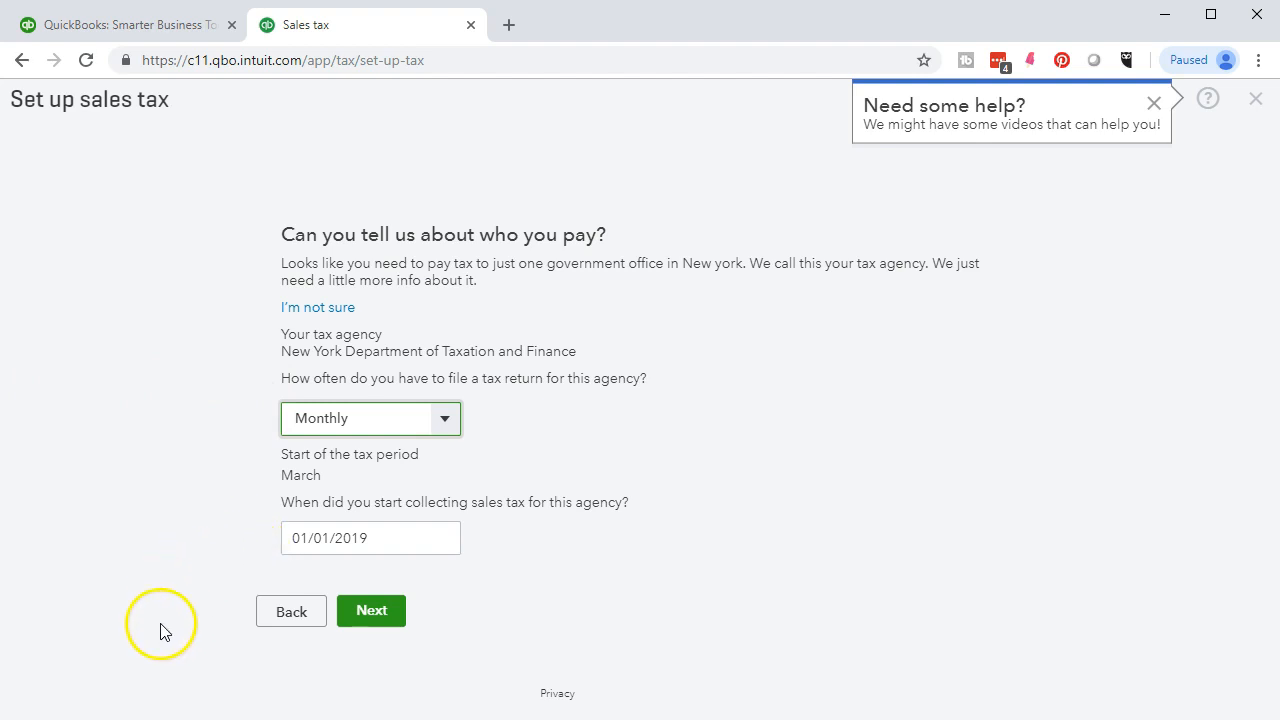
click(367, 619)
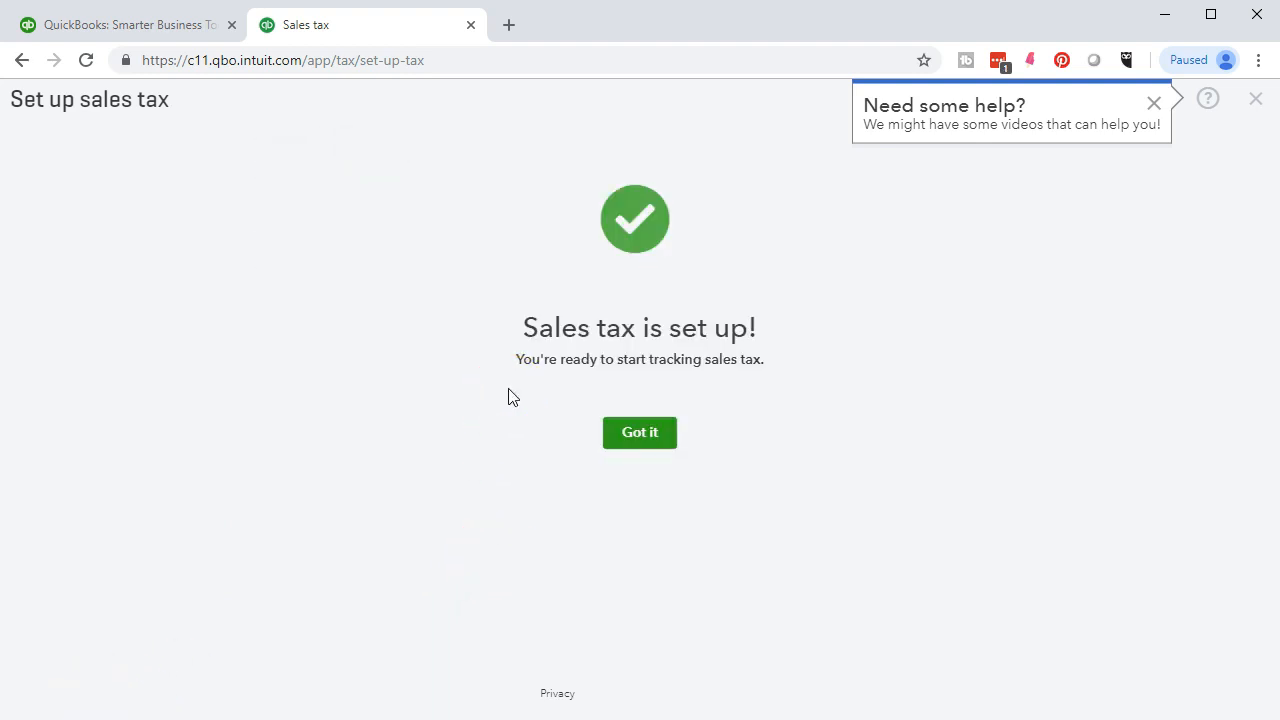
click(642, 452)
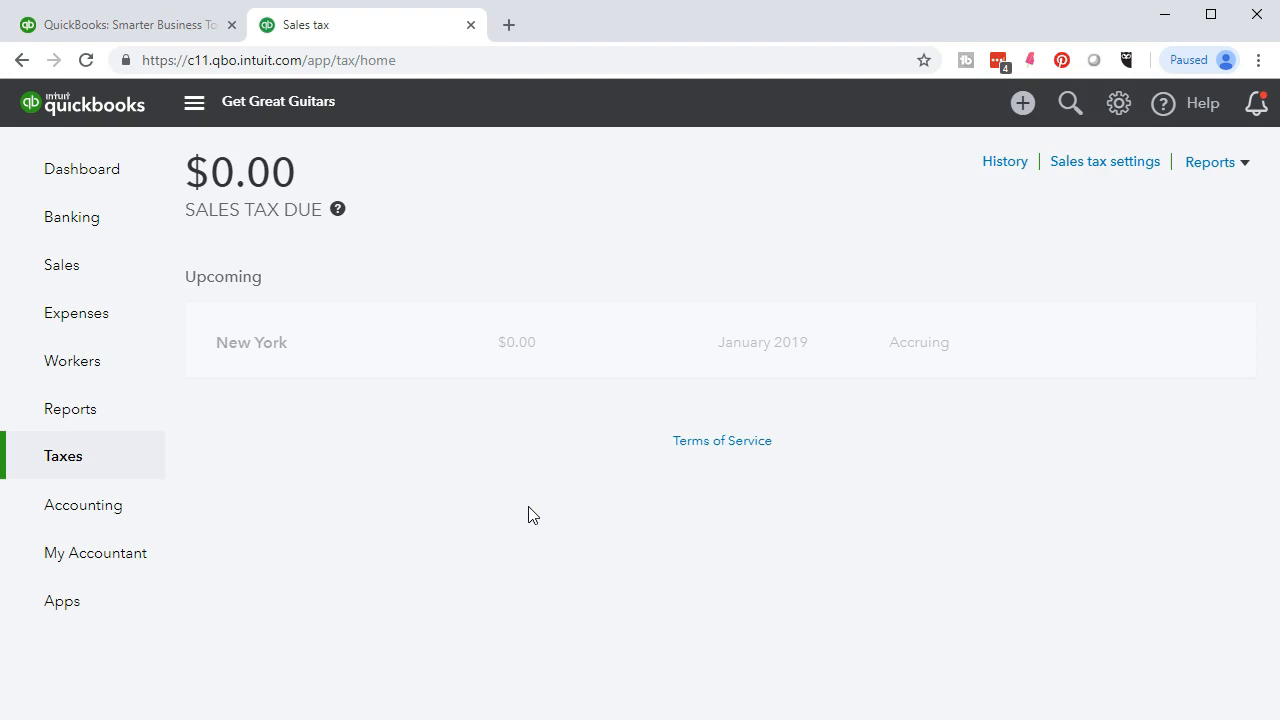
Step: Start a new invoice and add product ELP to its first line
click(1016, 108)
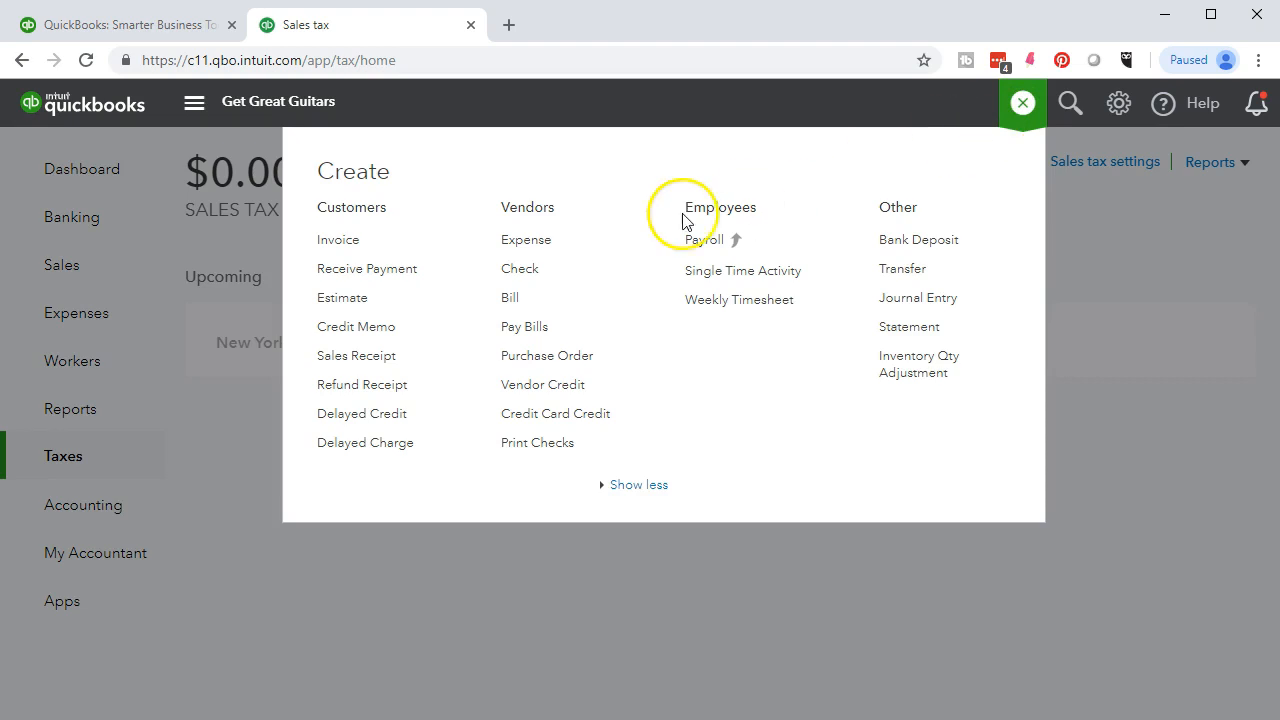
click(339, 247)
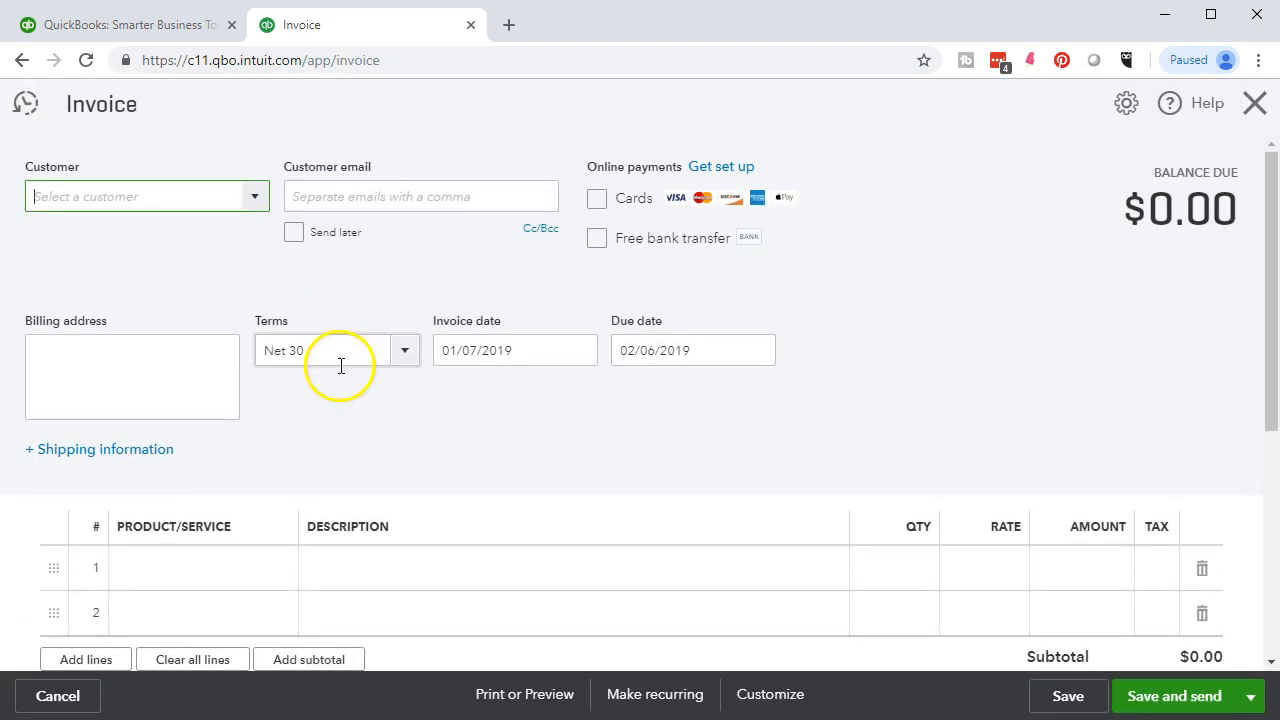
scroll(341, 366, down, 1)
click(262, 472)
click(278, 470)
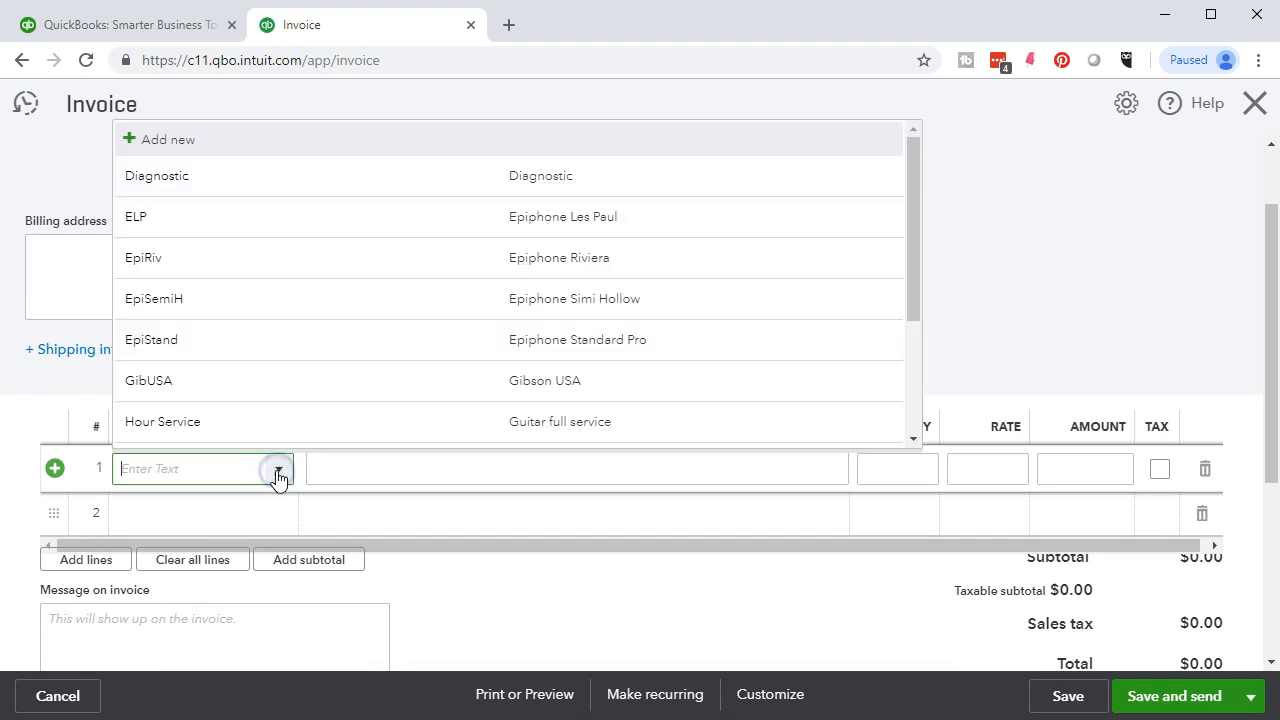
click(200, 231)
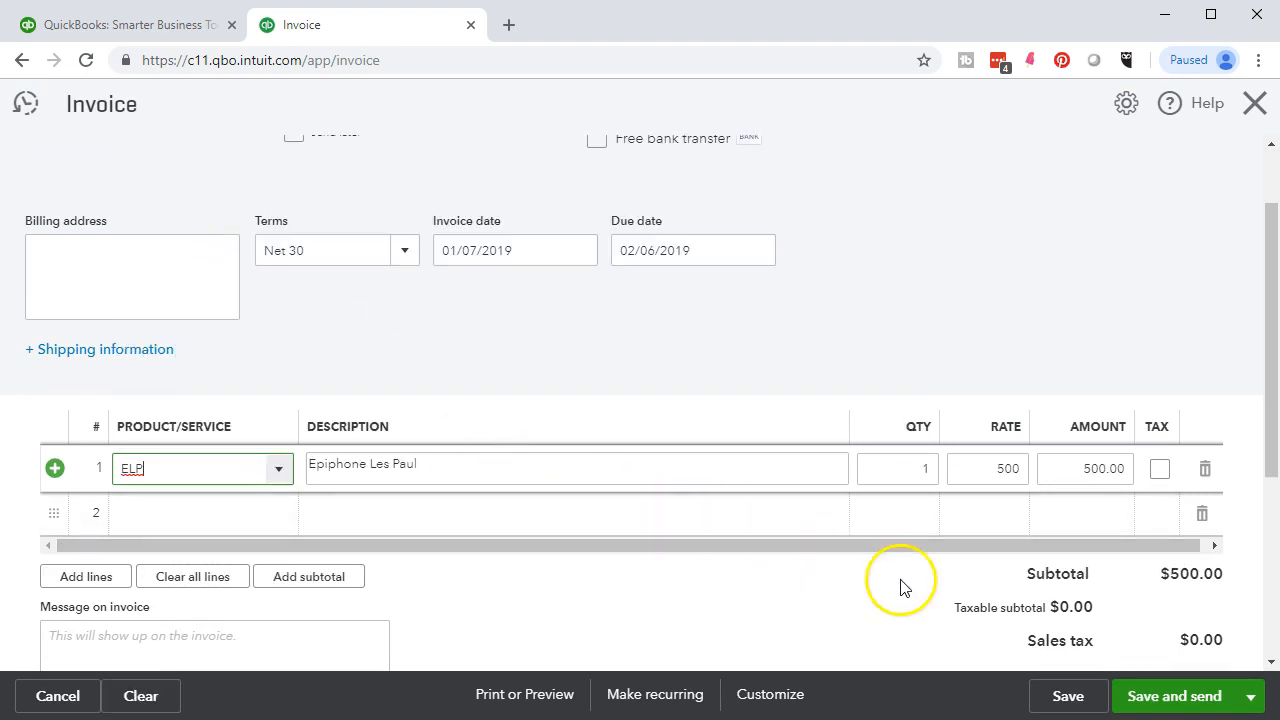
Step: Review the invoice's sales tax calculation, including the tax agency, standard rate and tax categories
click(1072, 612)
scroll(1175, 588, down, 1)
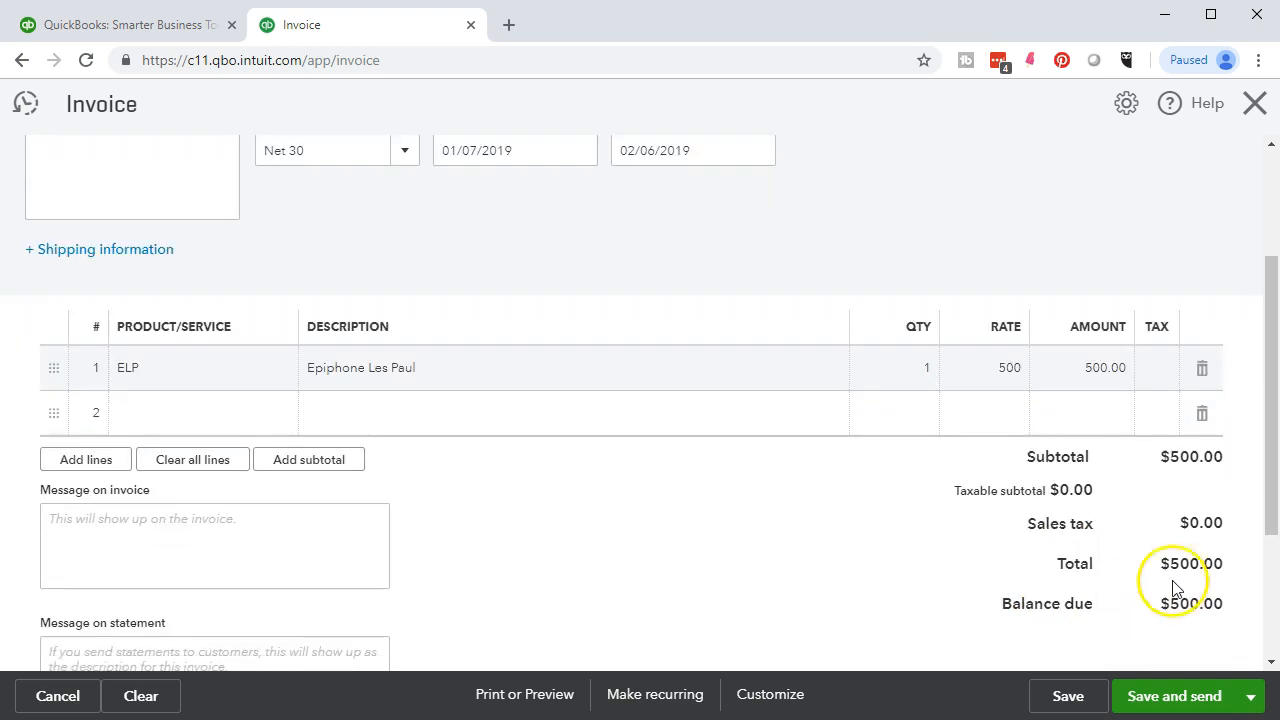
click(1201, 522)
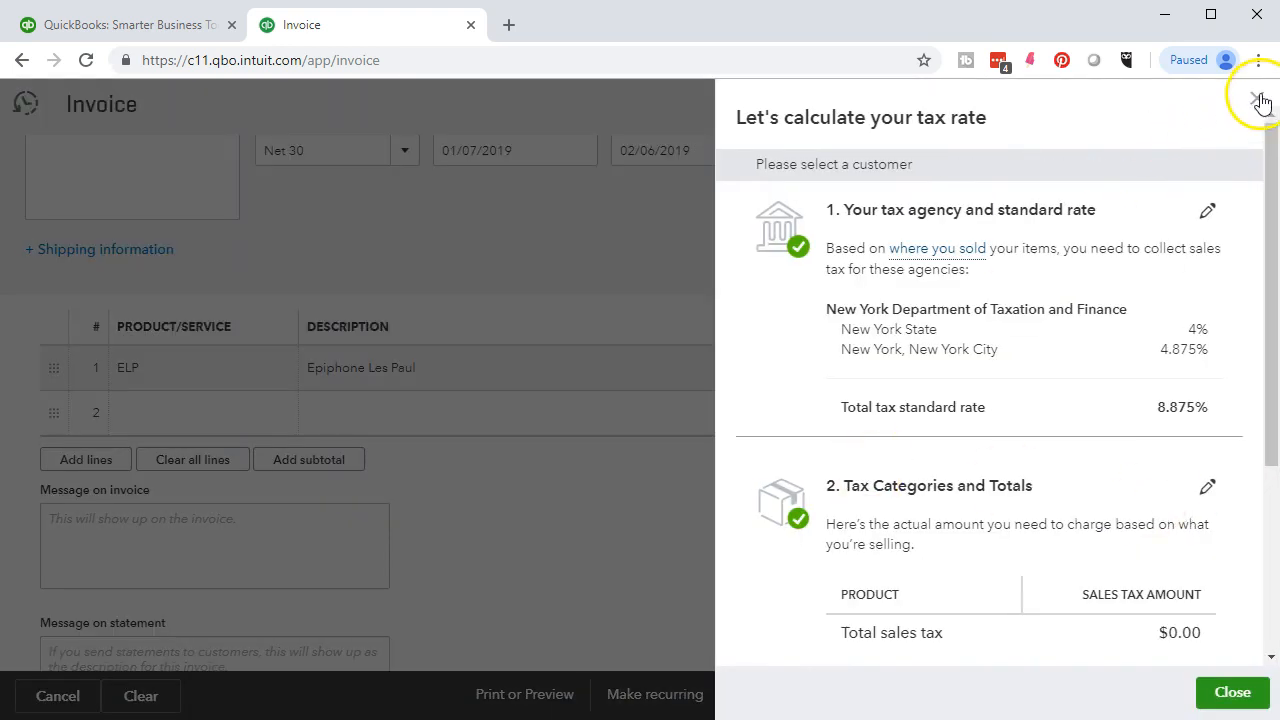
click(1257, 98)
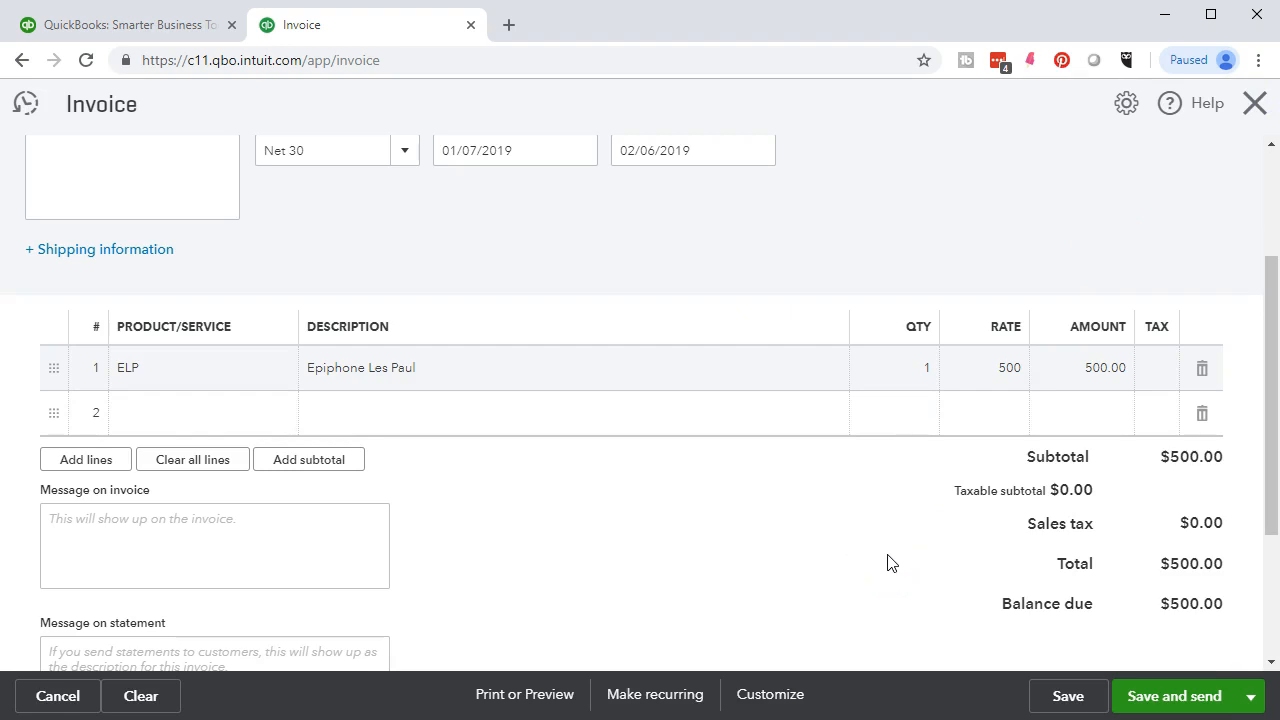
Step: Close the draft invoice for the ELP item without saving it
click(338, 388)
click(1253, 108)
click(760, 432)
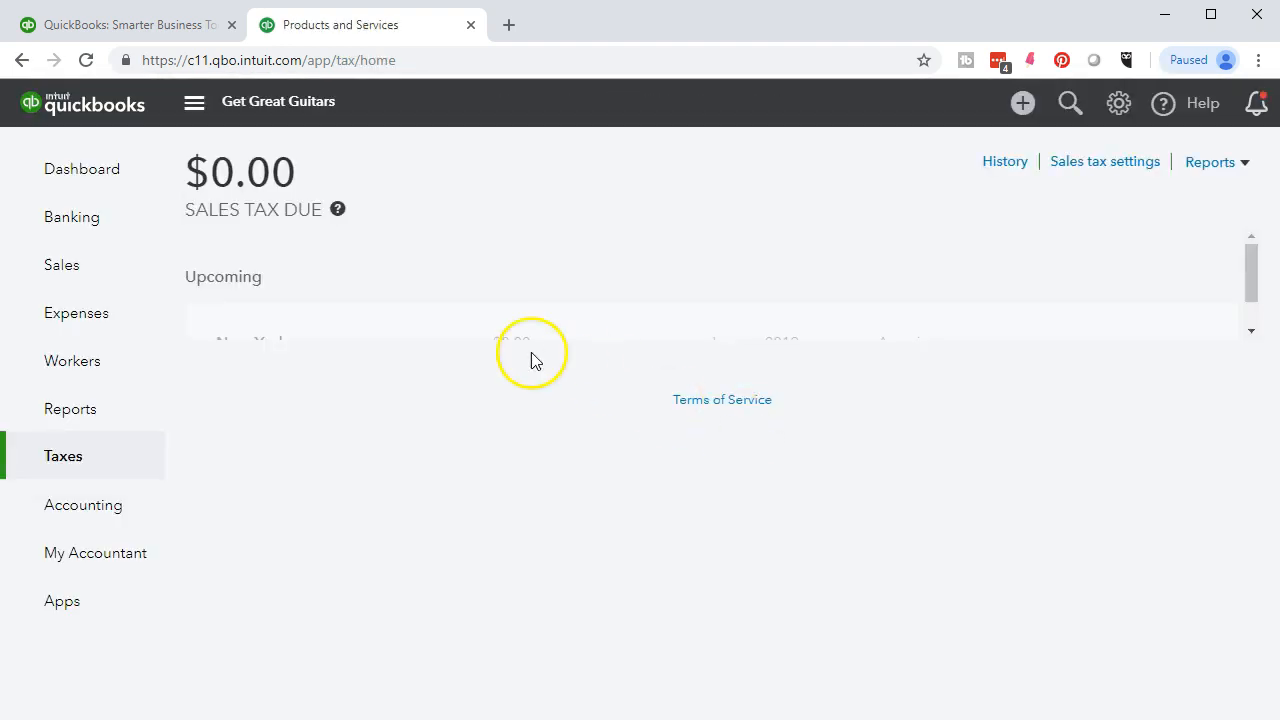
Step: Open the ELP inventory item for editing from the Products and Services list in Sales
click(77, 276)
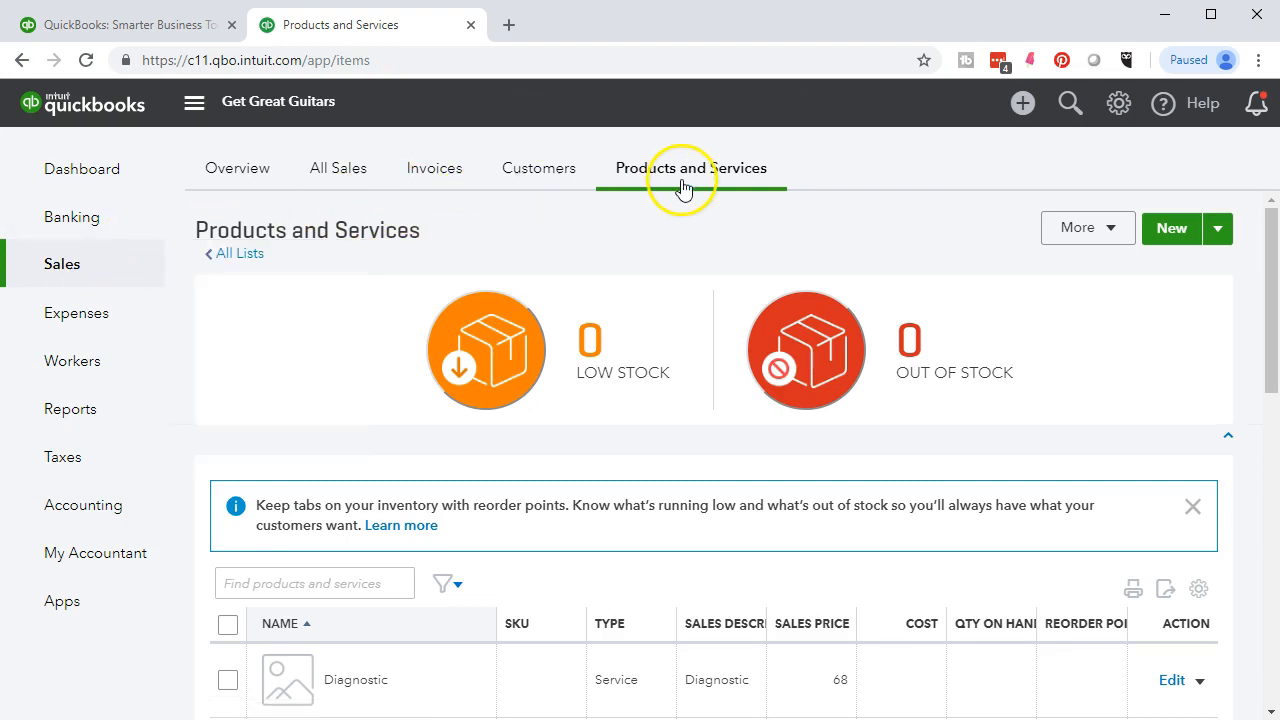
scroll(748, 309, down, 2)
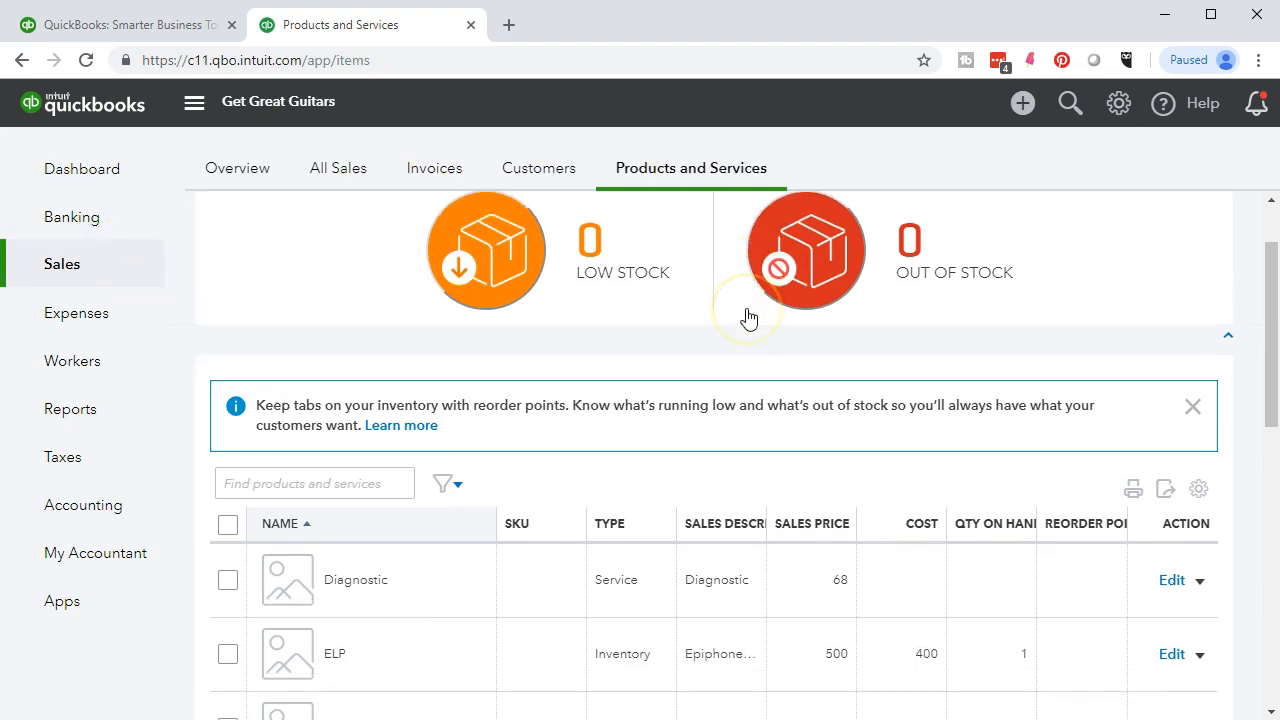
scroll(748, 309, down, 1)
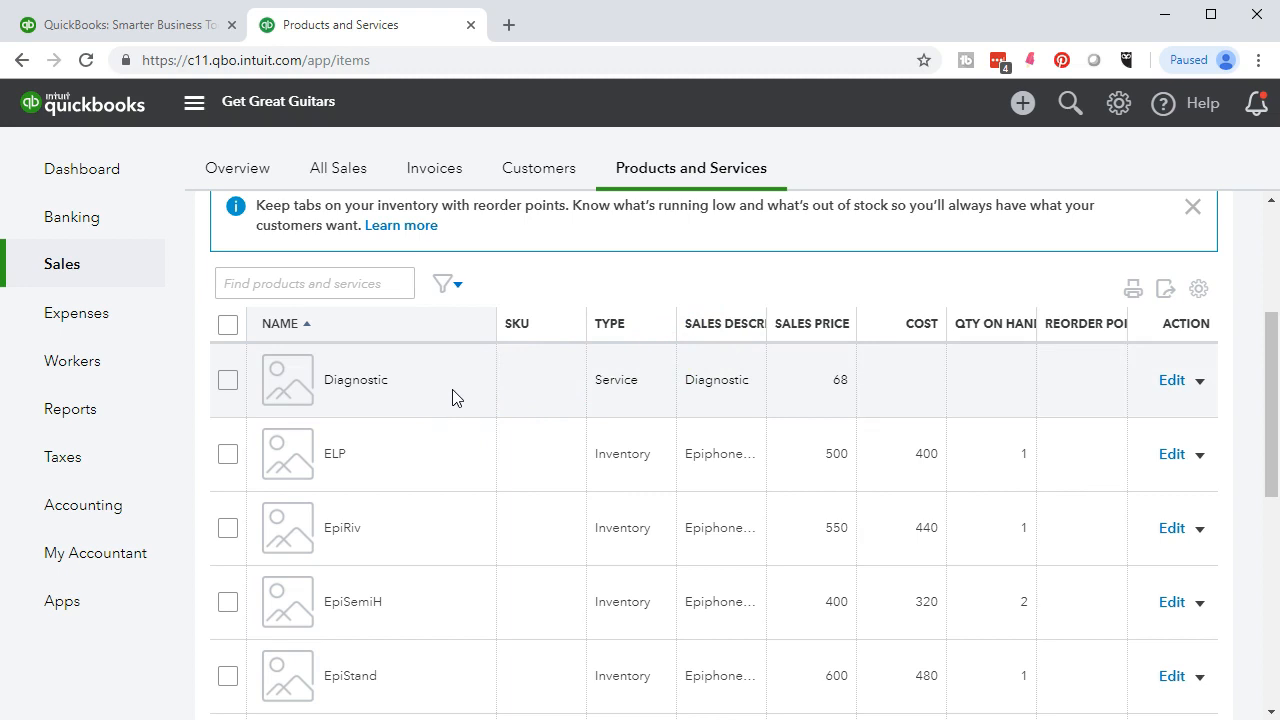
click(373, 408)
click(1170, 455)
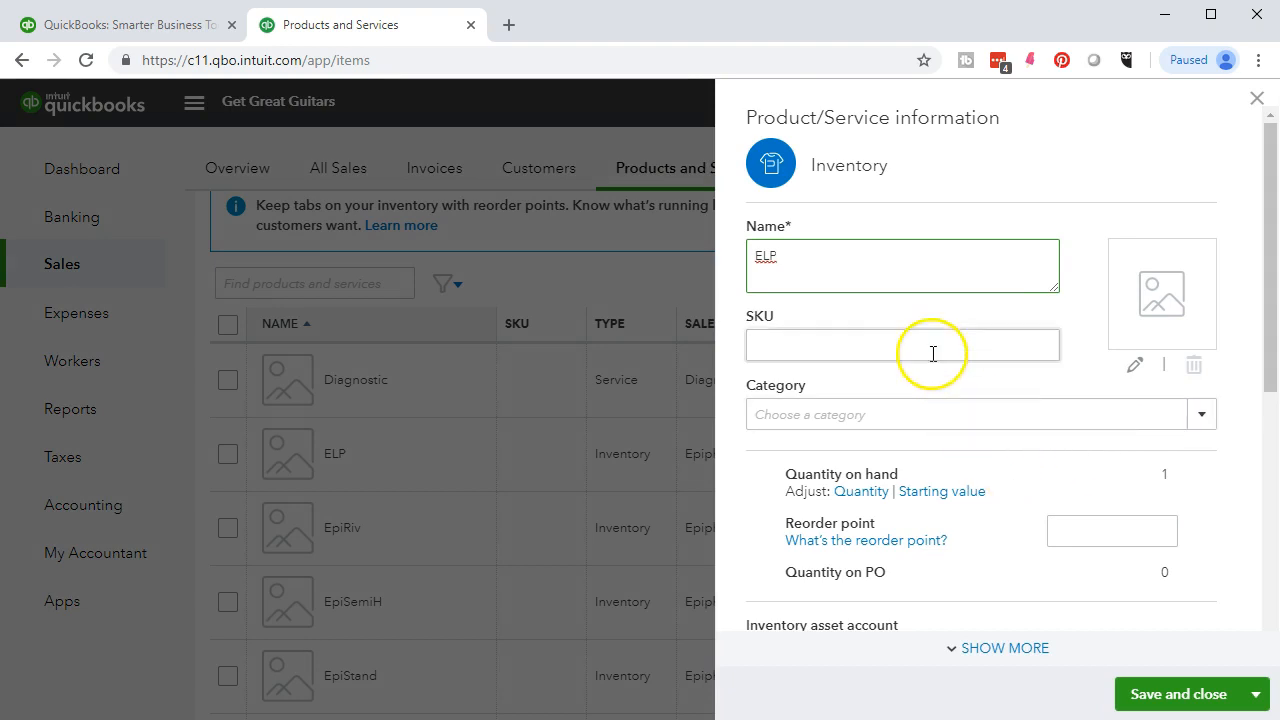
Step: Show the remaining details of the ELP item and mark it as taxable
scroll(923, 329, down, 1)
scroll(923, 332, down, 1)
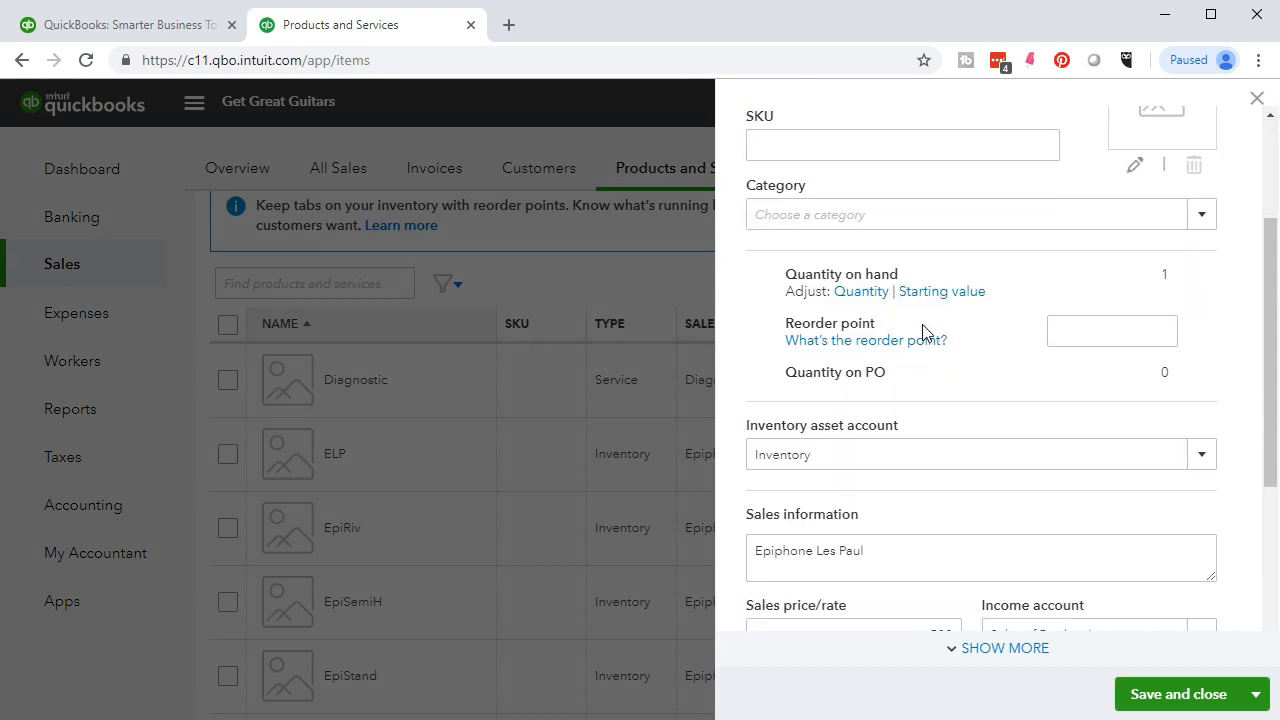
click(986, 648)
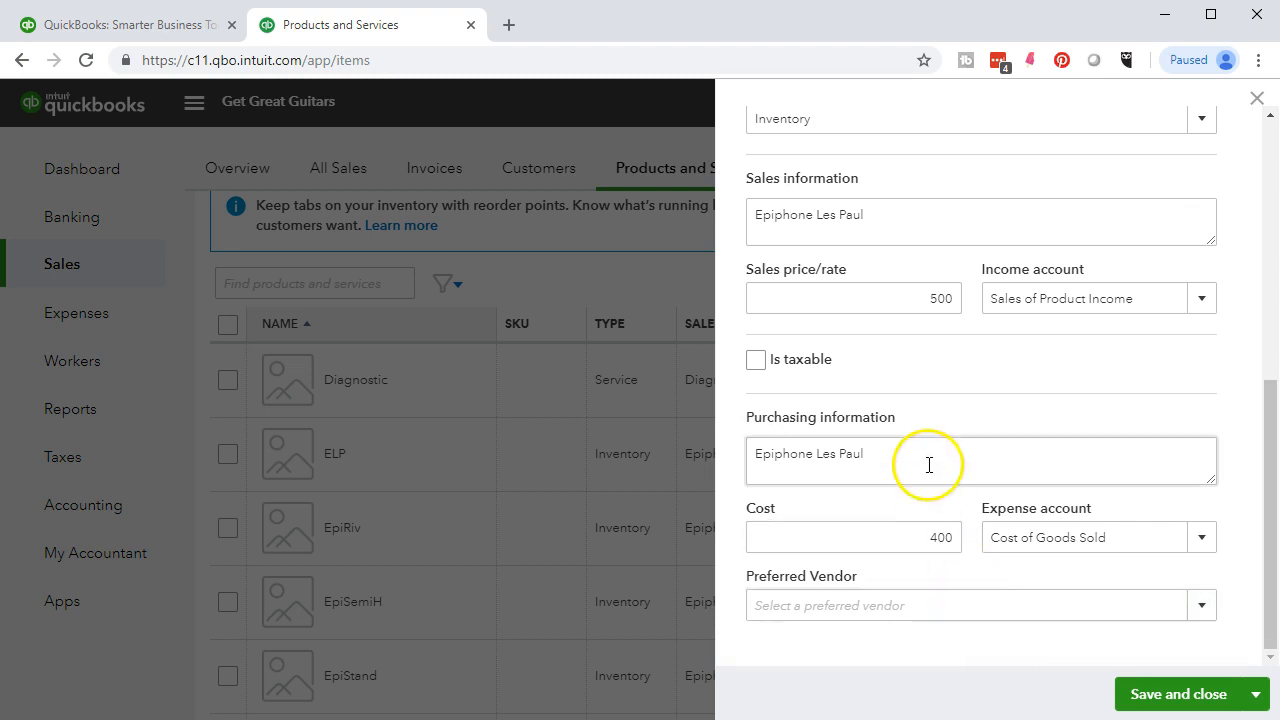
click(753, 361)
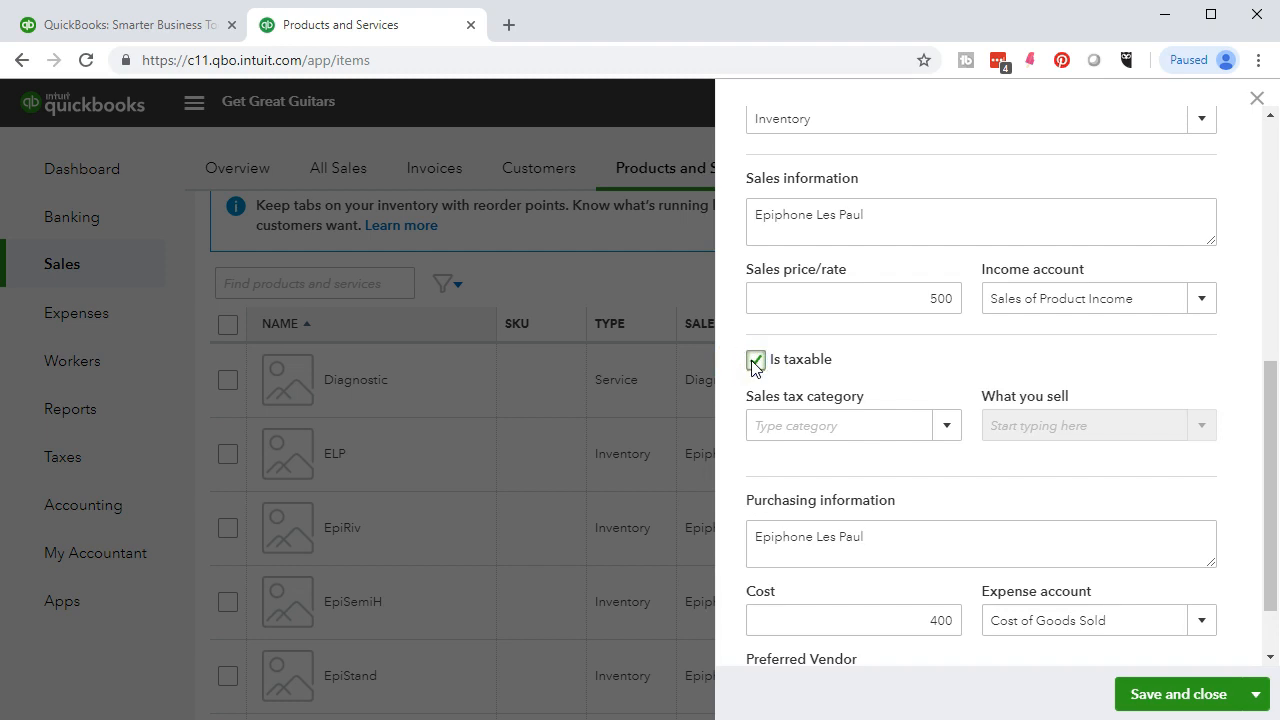
Step: Set the ELP item's sales tax category to Retail and what is sold to Taxable Retail Items
click(950, 433)
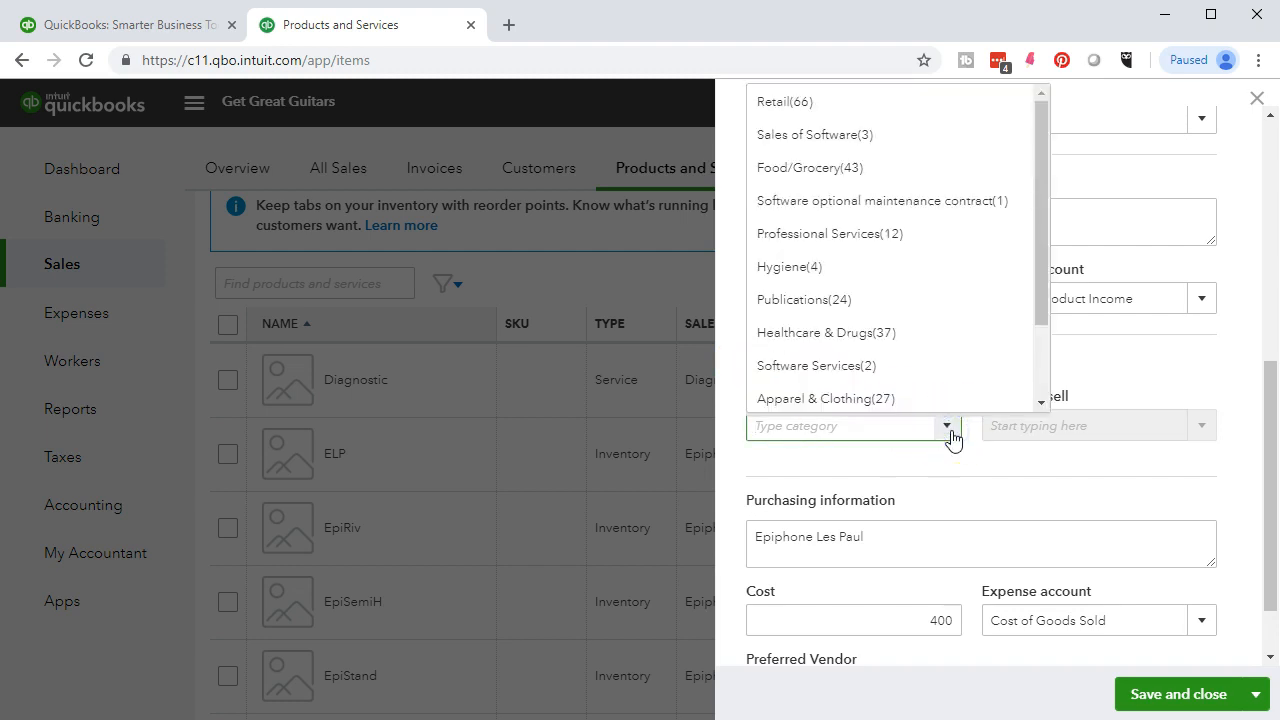
scroll(938, 385, down, 2)
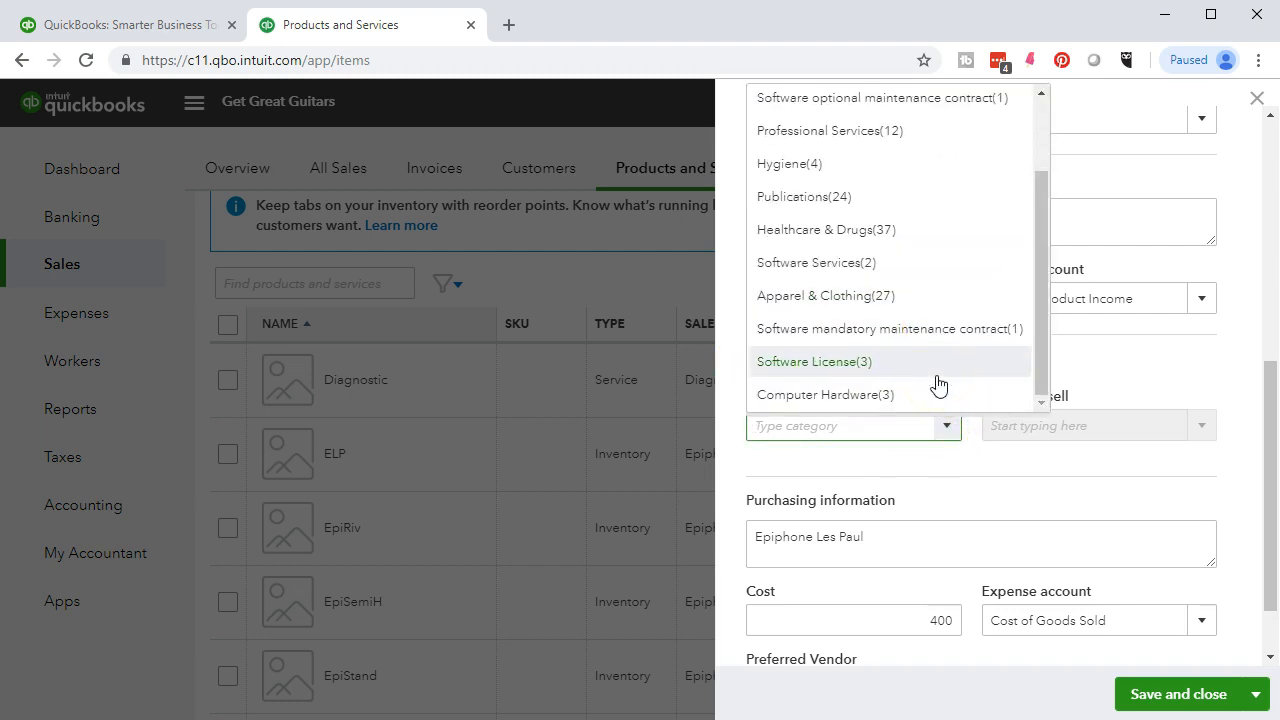
click(831, 394)
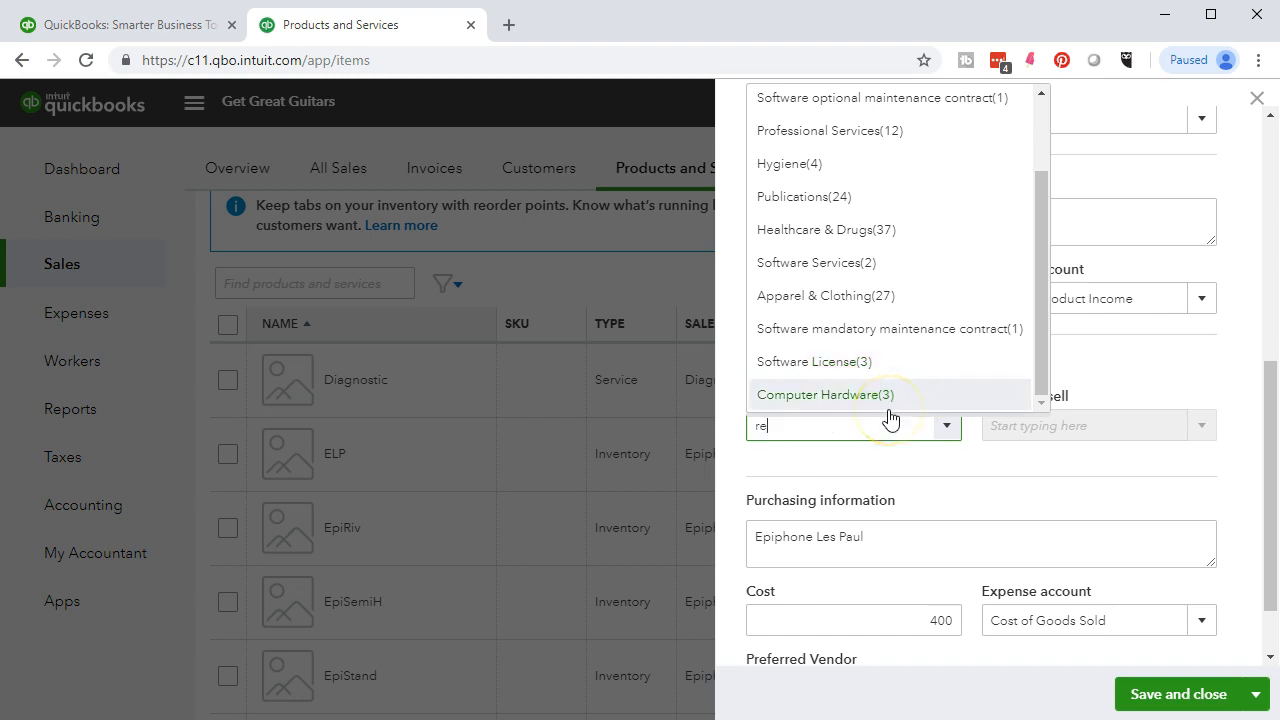
key(Tab)
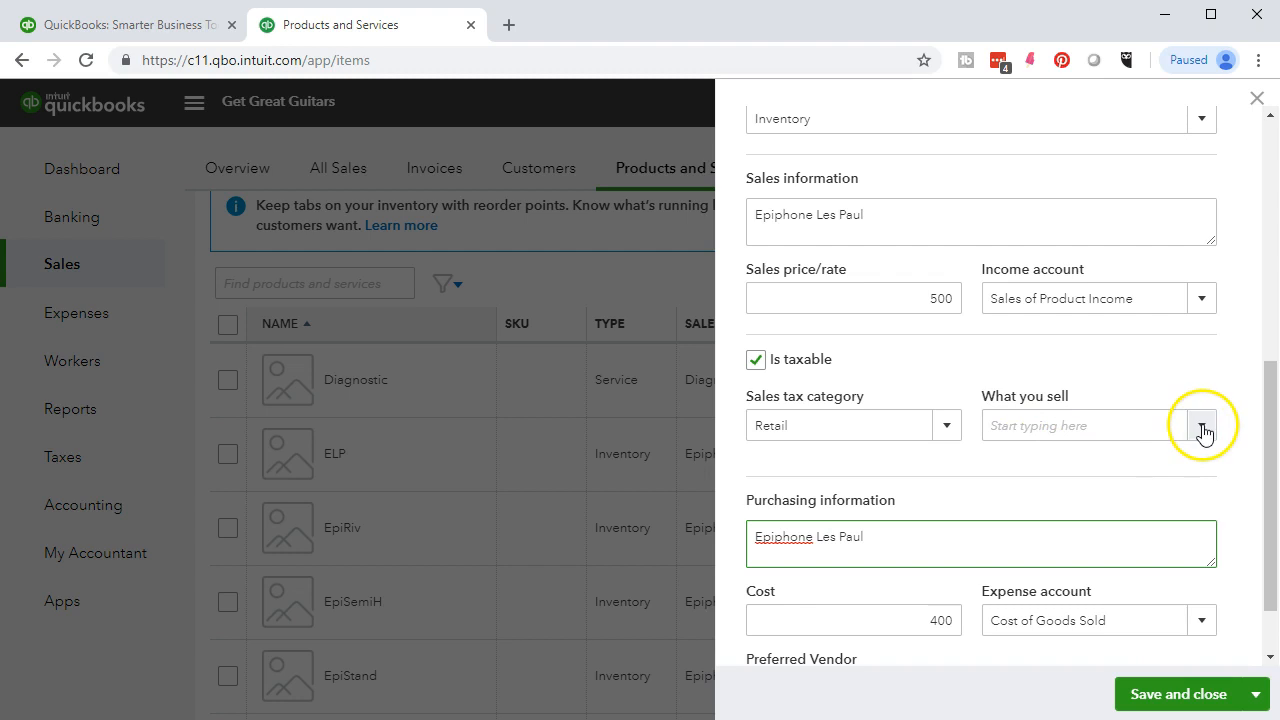
click(1146, 425)
text(tax)
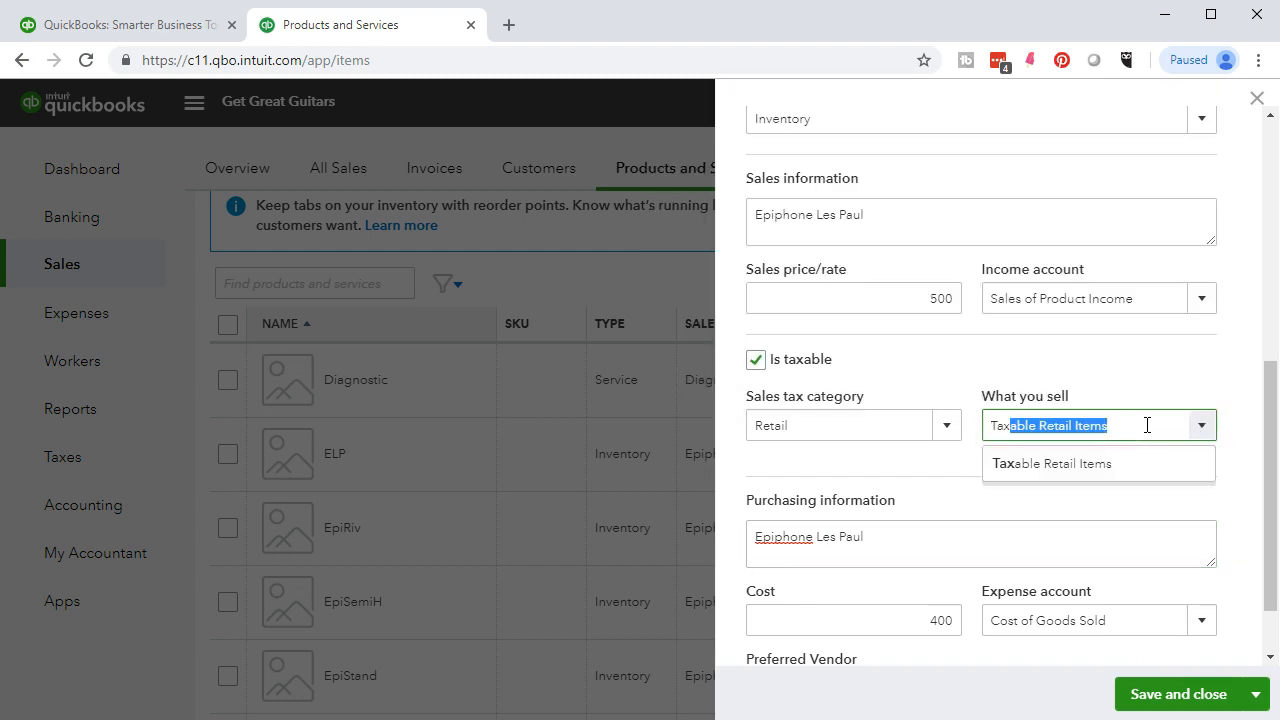
click(1101, 467)
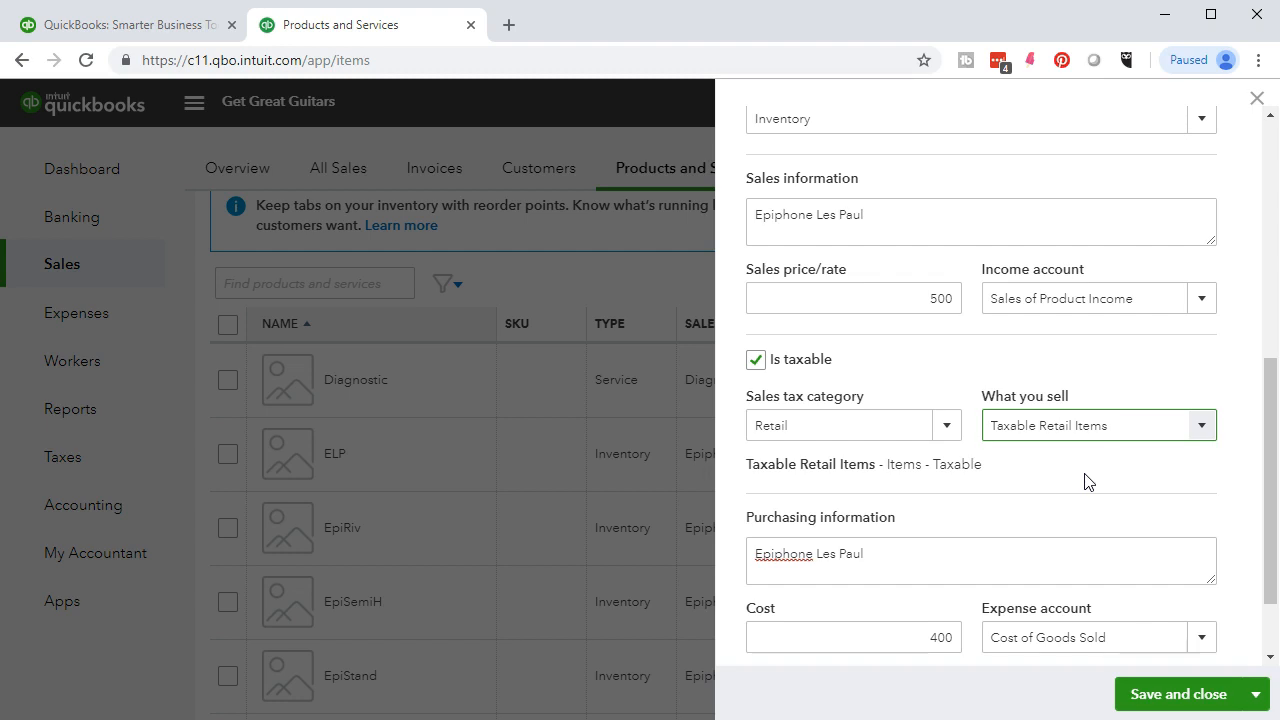
Step: Save the tax settings of the ELP inventory item and close its details
scroll(1087, 481, down, 1)
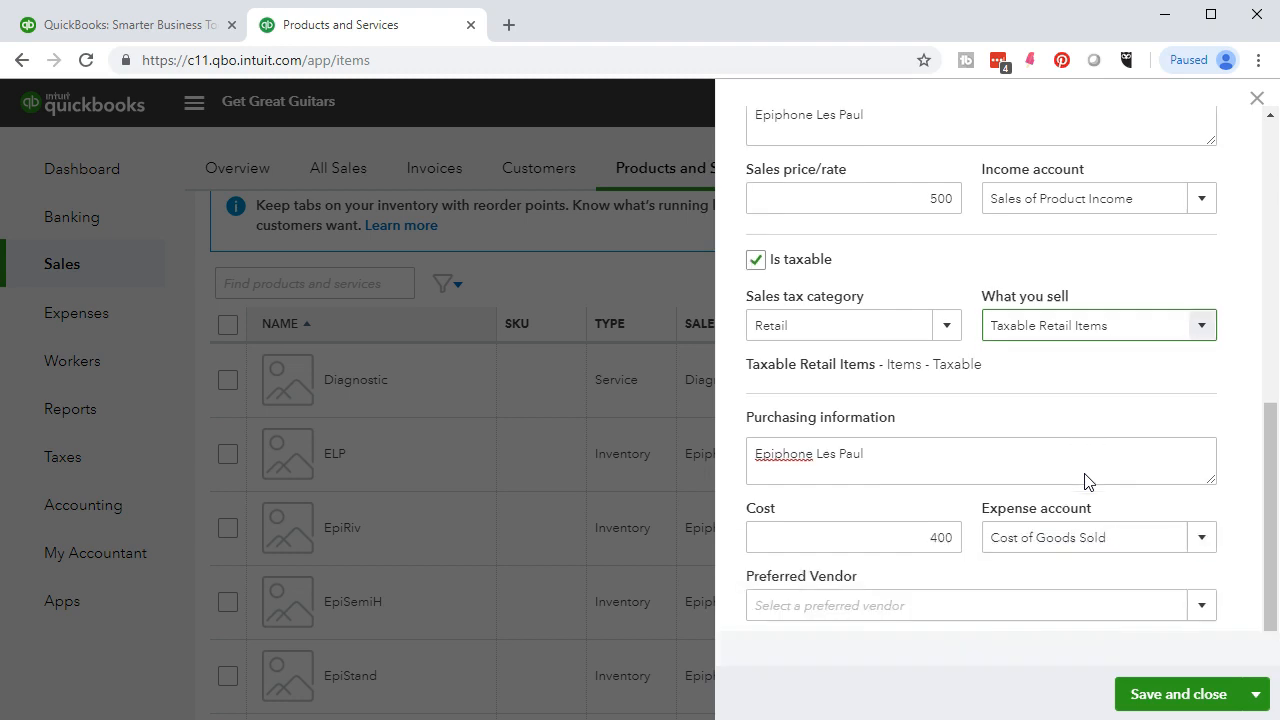
click(1166, 697)
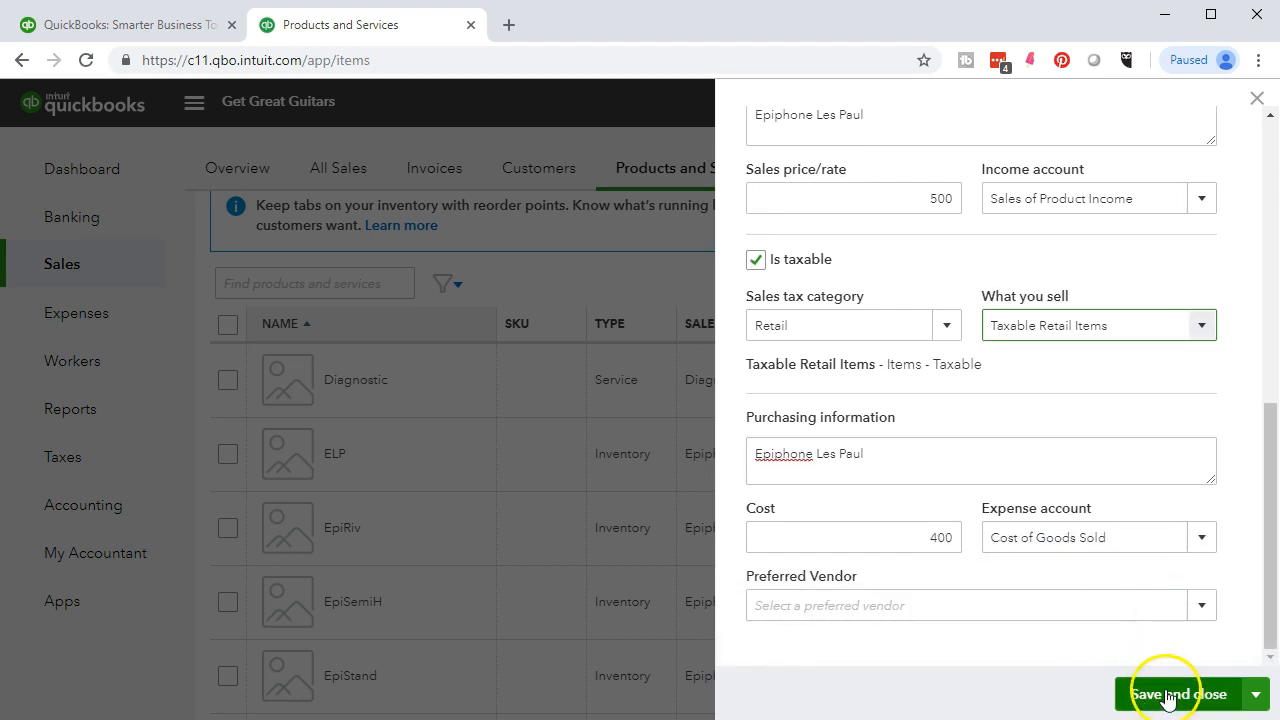
click(1167, 702)
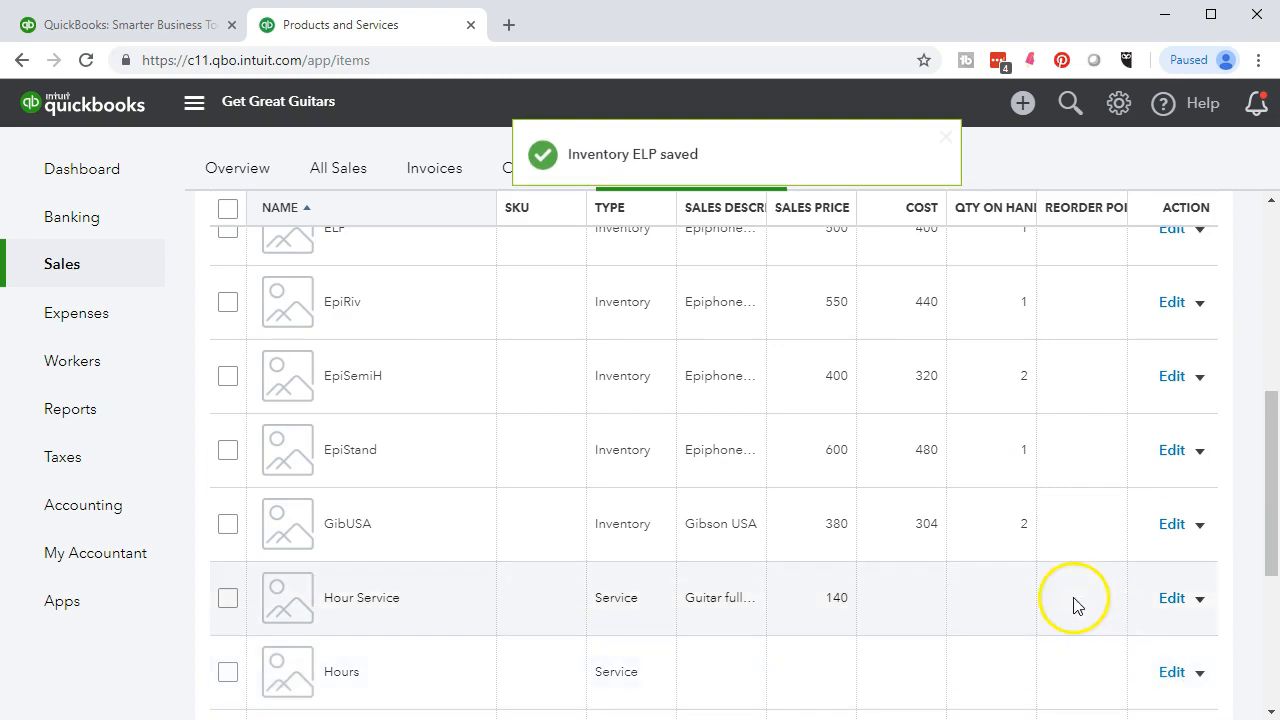
Step: Open the EpiRiv inventory item for editing, show its remaining details and mark it as taxable
scroll(1077, 607, up, 4)
scroll(1076, 606, down, 2)
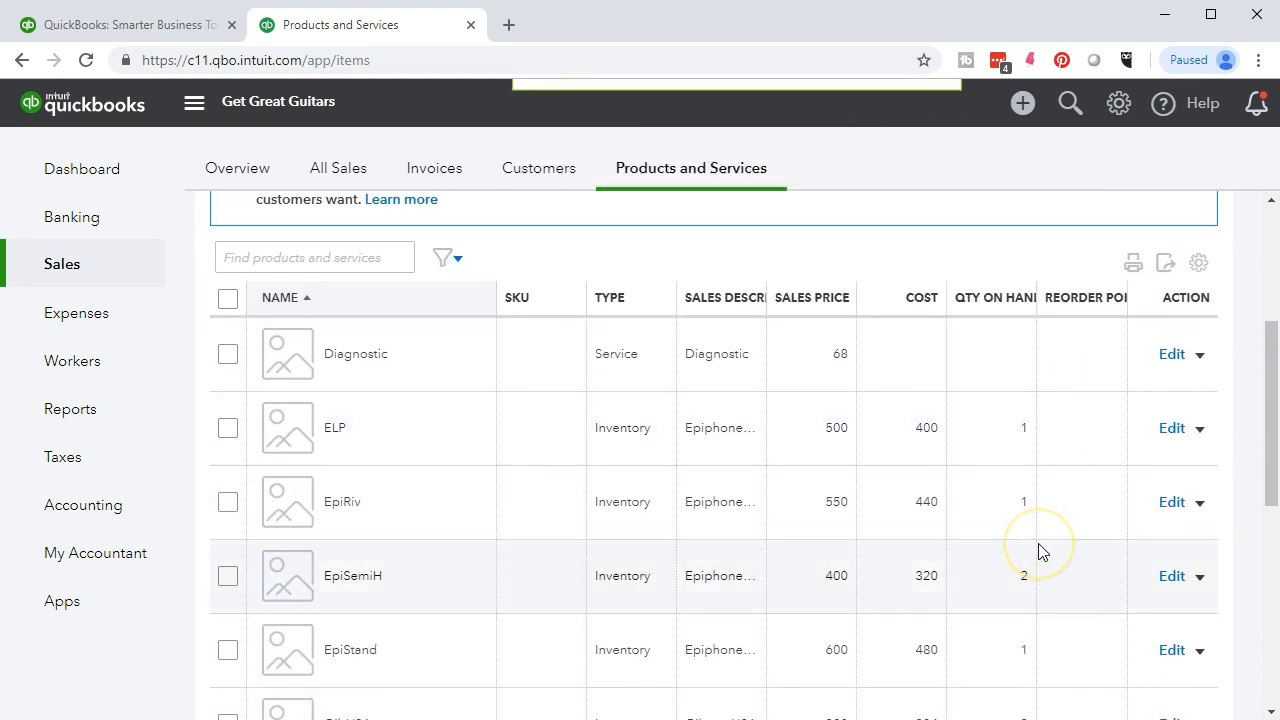
click(1171, 505)
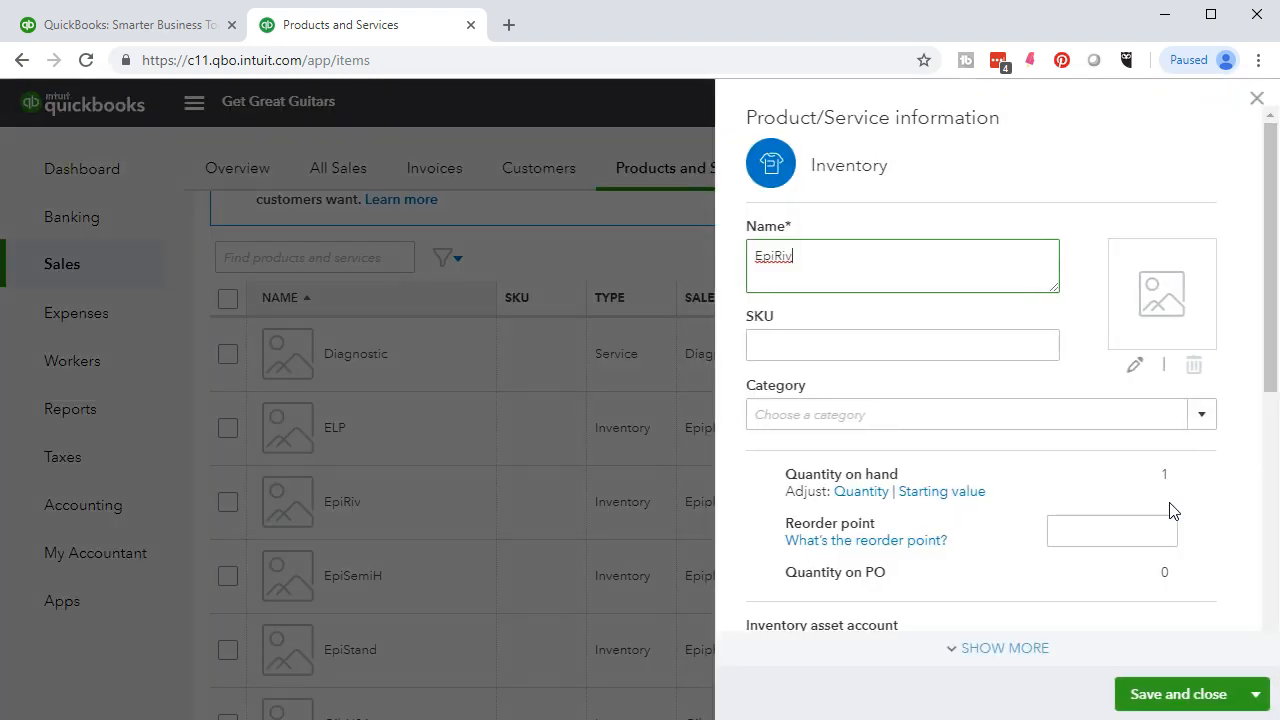
scroll(1014, 551, down, 1)
click(1000, 648)
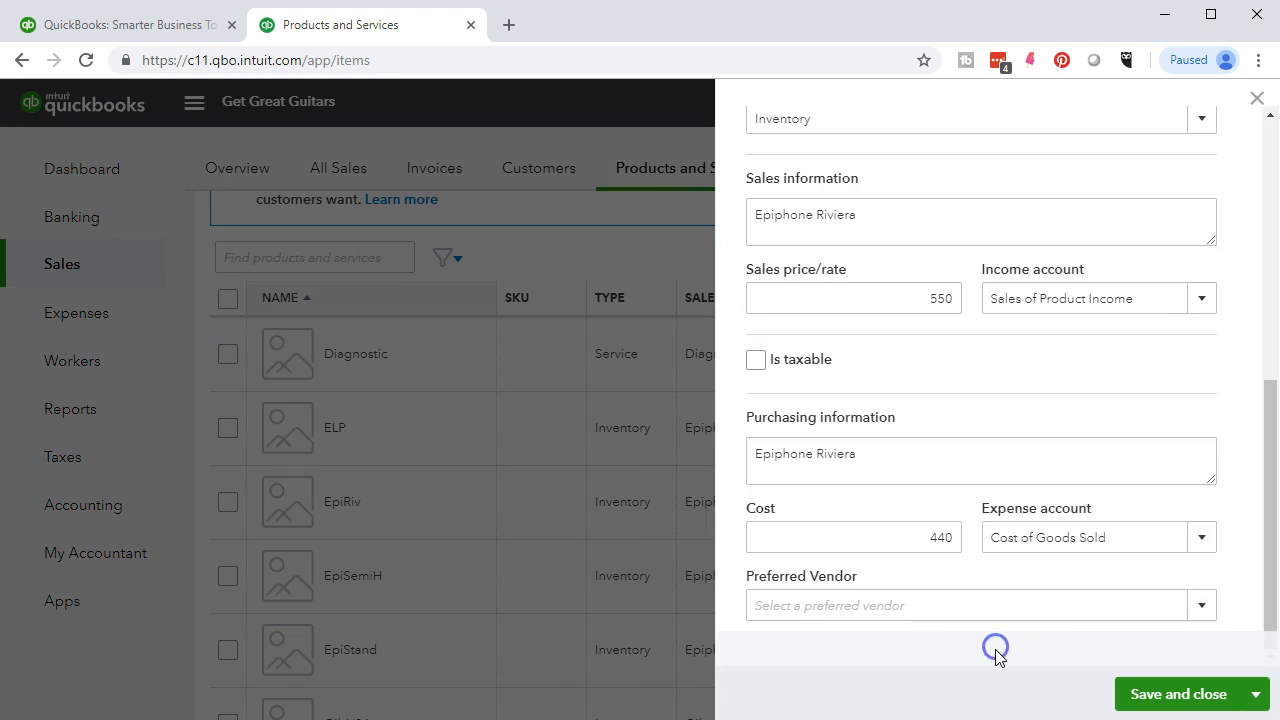
click(755, 362)
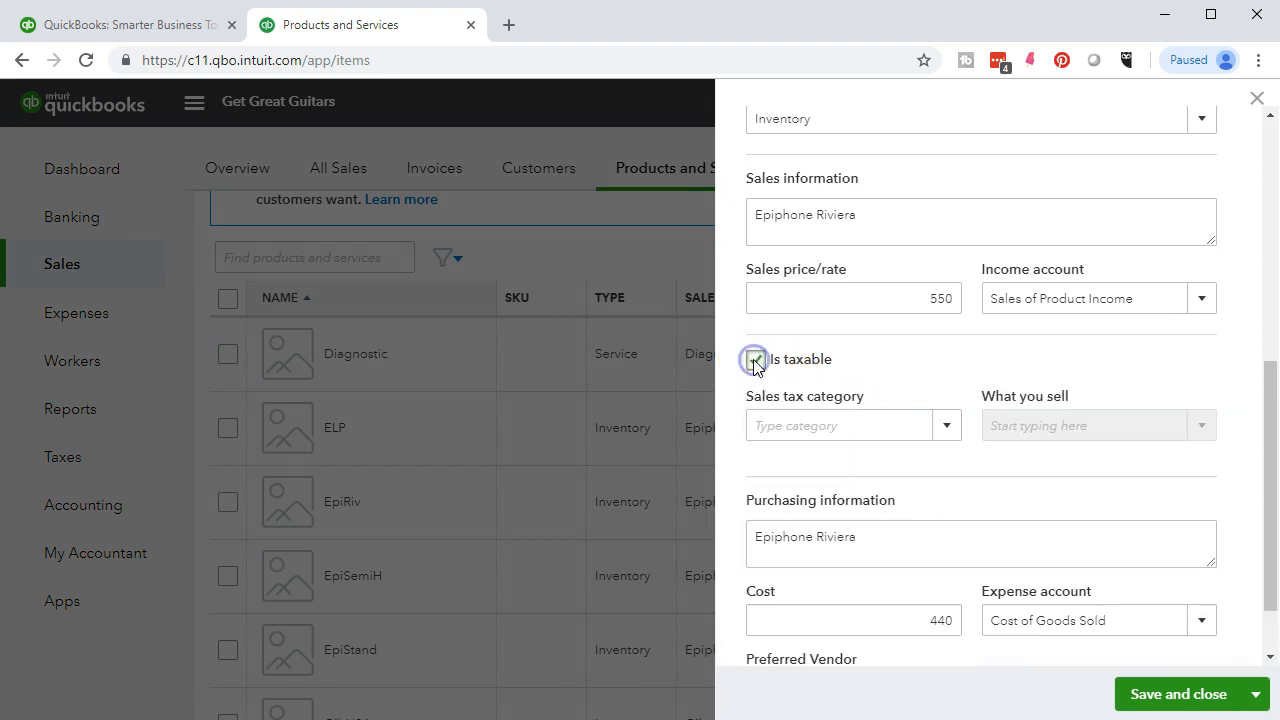
Step: Set EpiRiv's sales tax category to Retail and what is sold to Taxable Retail Items, and save the item
click(802, 416)
text(r)
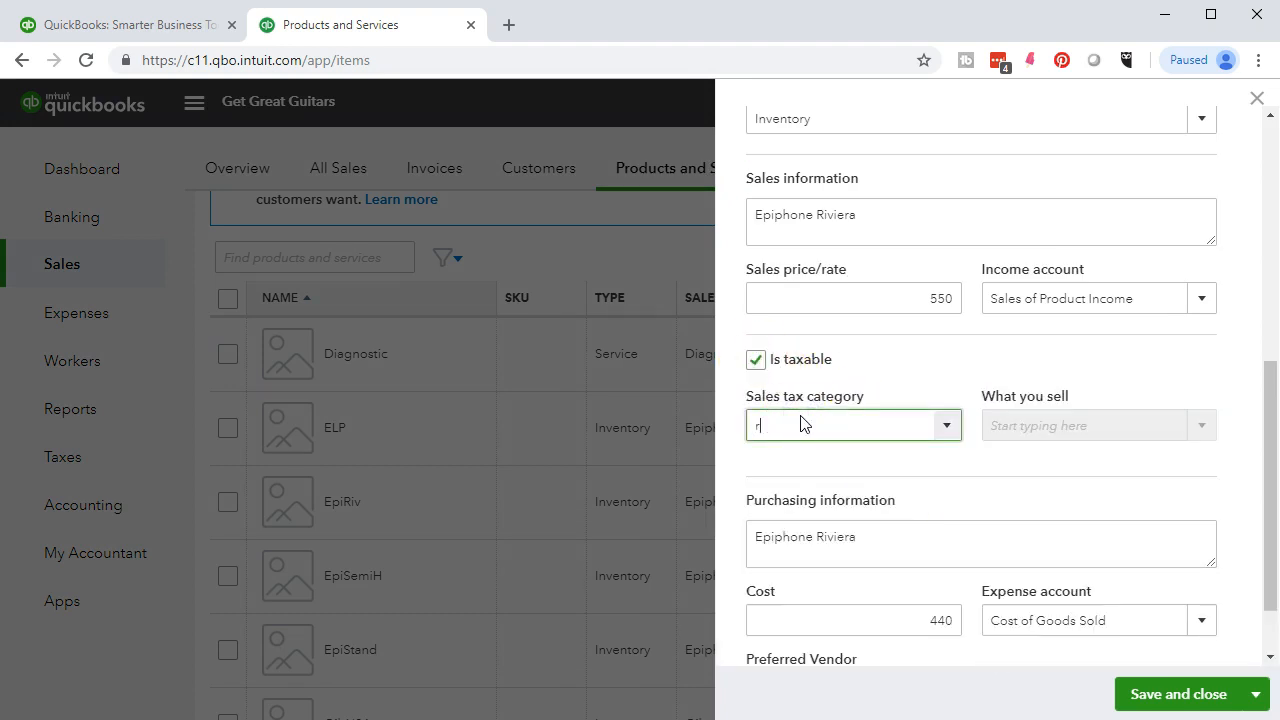
text(etail)
key(Tab)
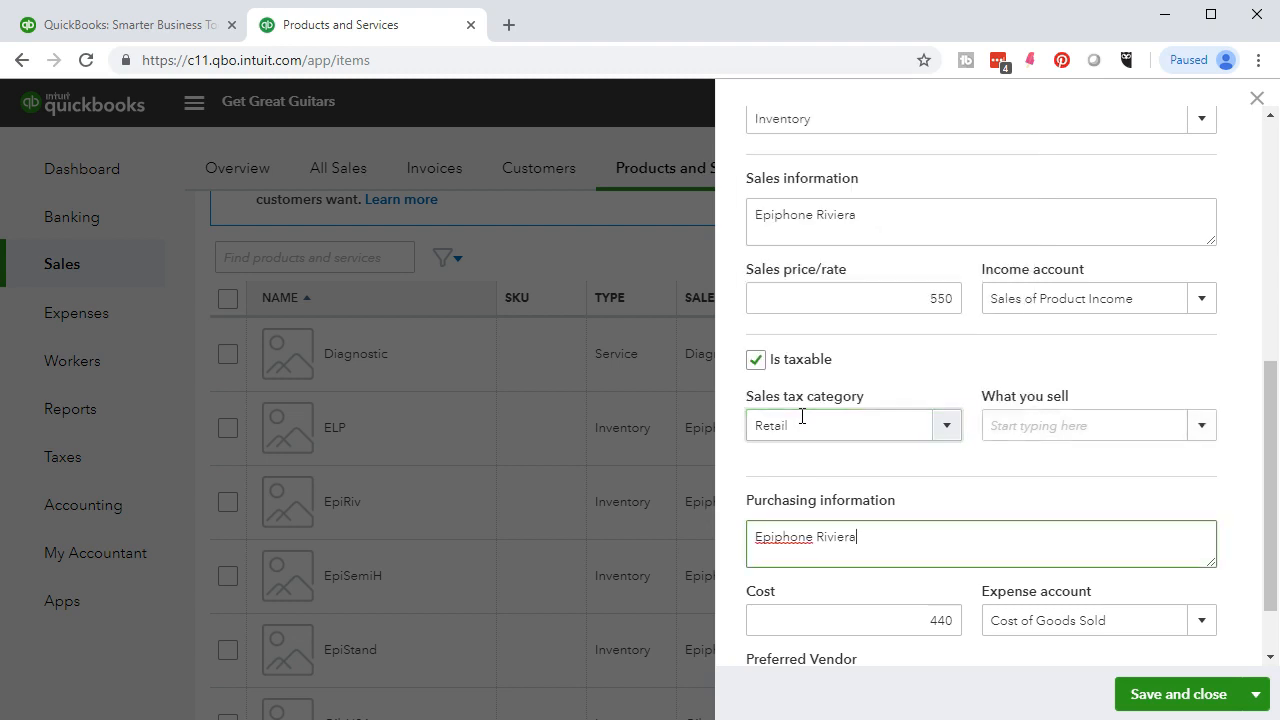
click(1143, 428)
text(Taxable Retail Items)
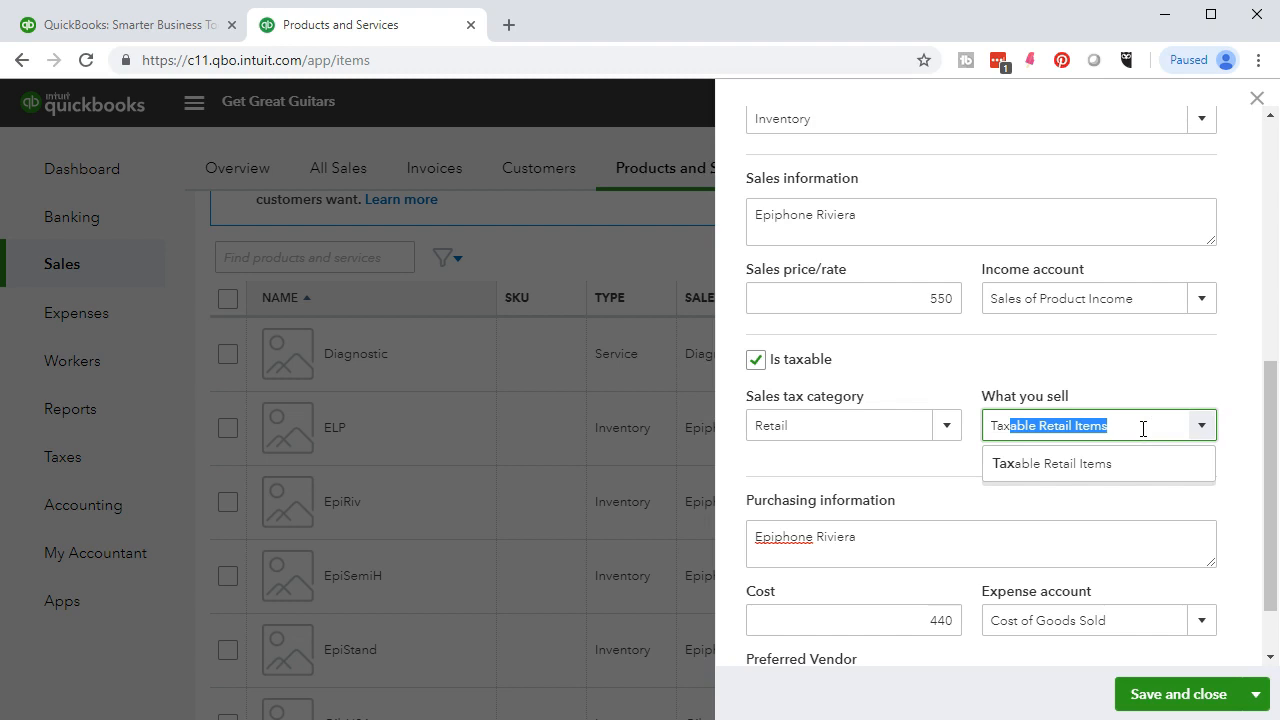
key(Tab)
click(1172, 696)
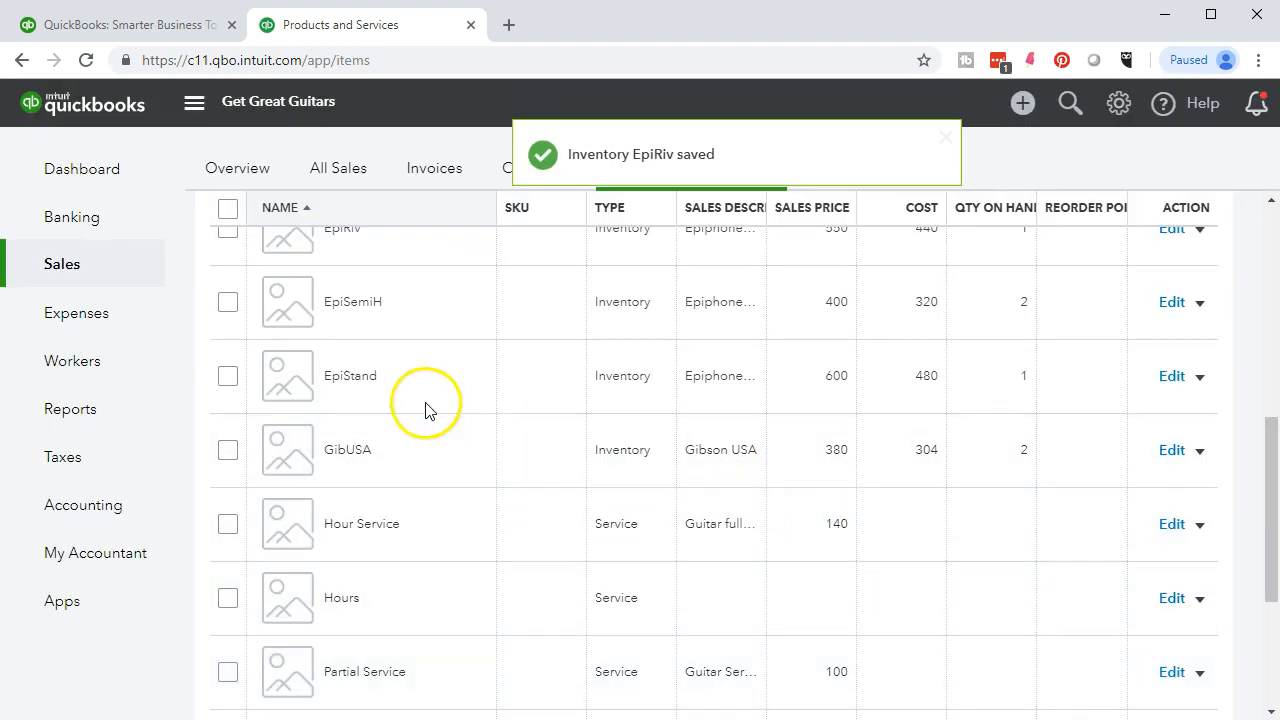
Step: Open the EpiSemiH inventory item for editing, show its remaining details and mark it as taxable
scroll(389, 390, up, 1)
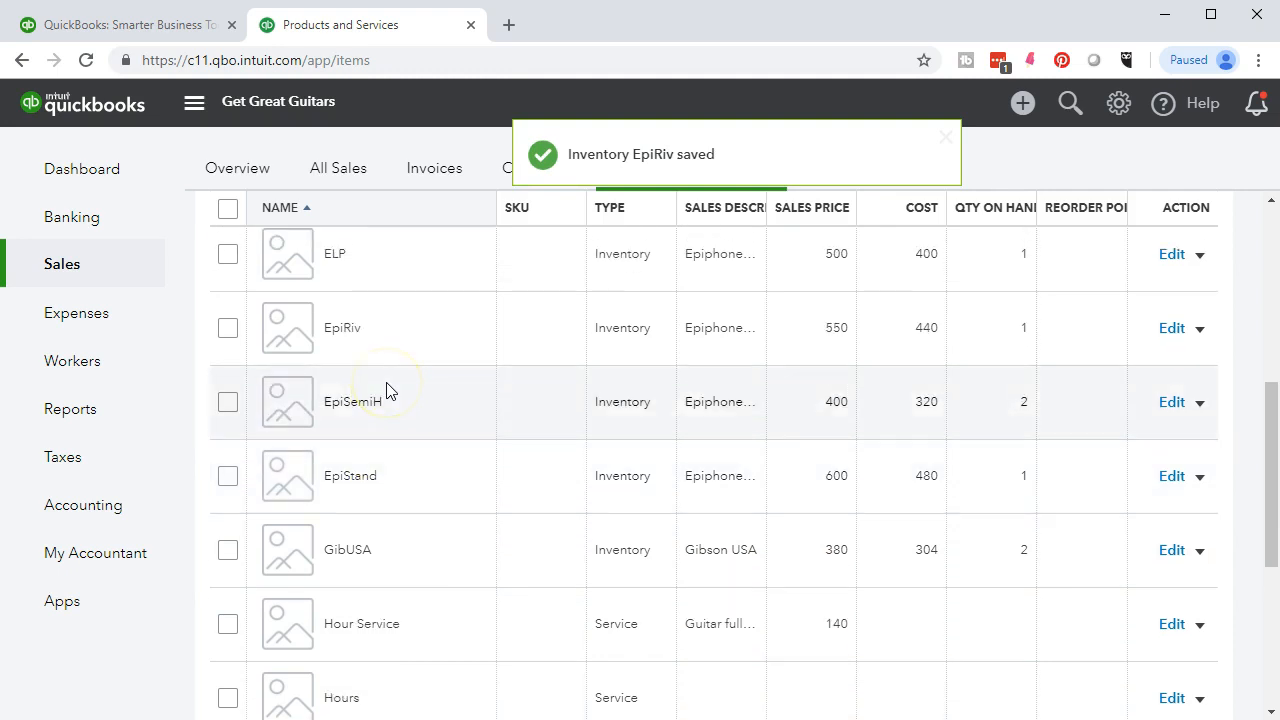
scroll(390, 391, up, 1)
scroll(390, 391, down, 1)
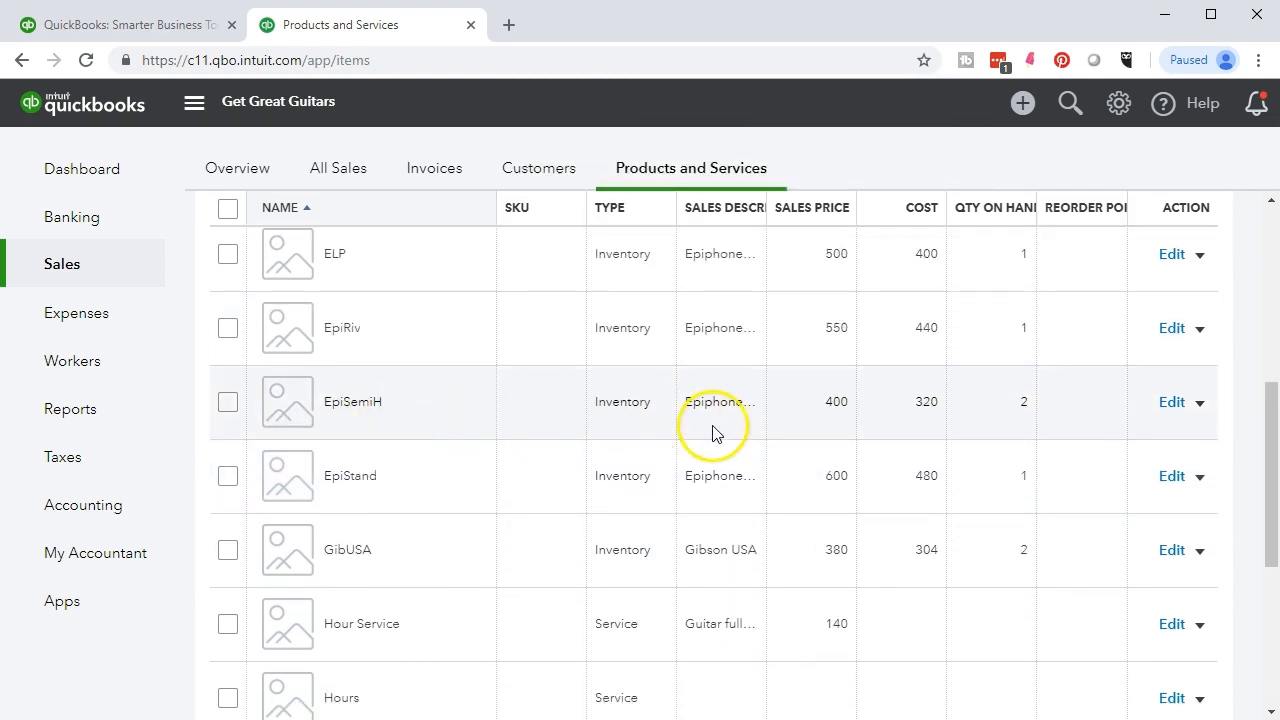
click(1171, 402)
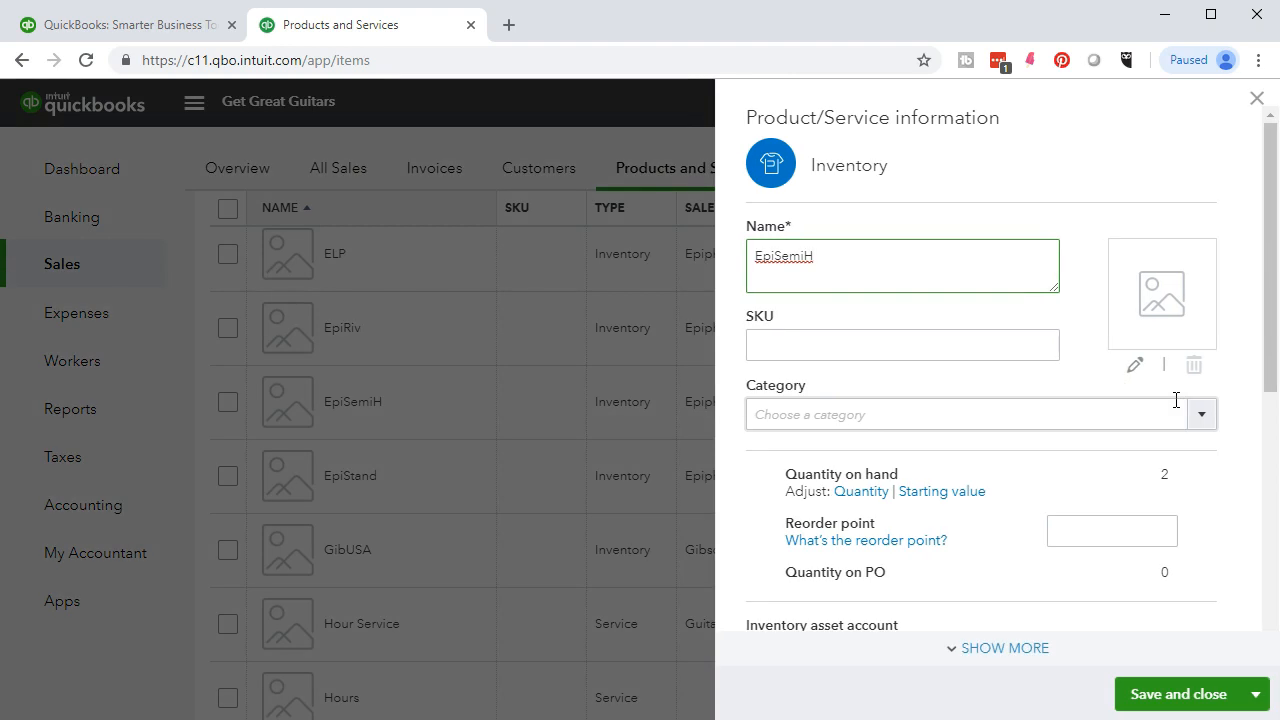
click(982, 649)
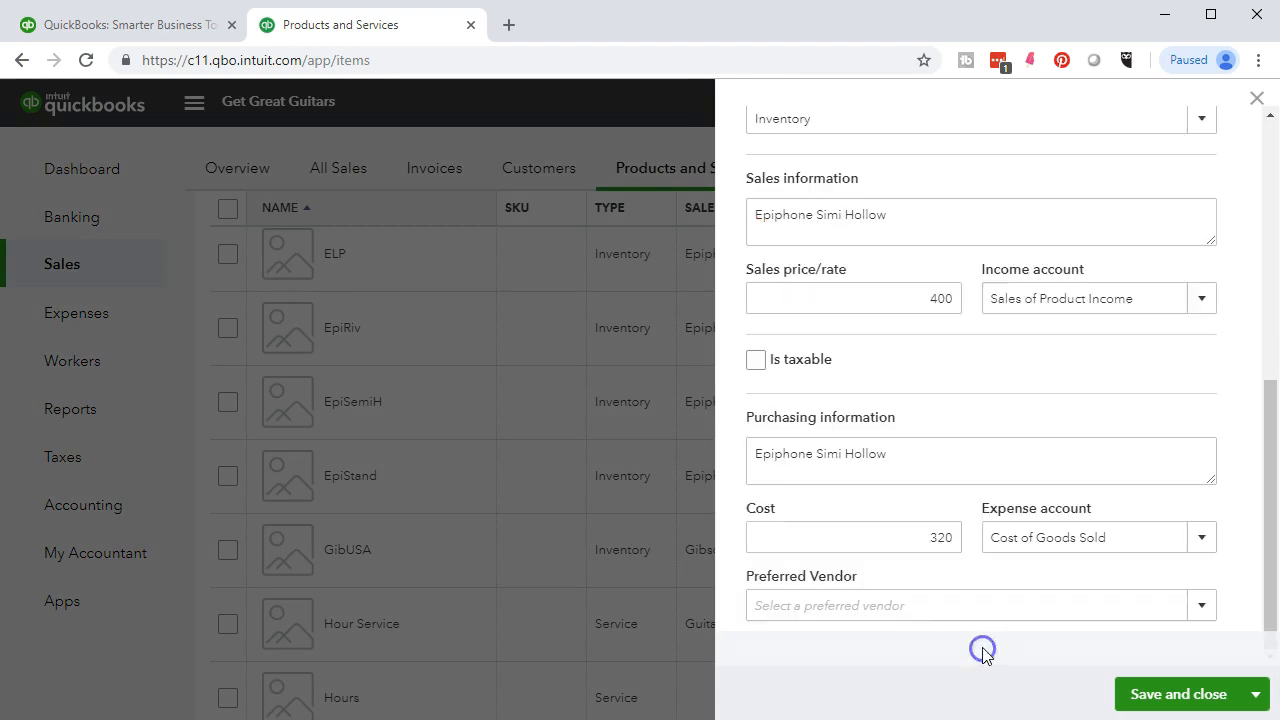
click(755, 360)
Step: Set EpiSemiH's sales tax category to Retail and what is sold to Taxable Retail Items, and save the item
click(908, 428)
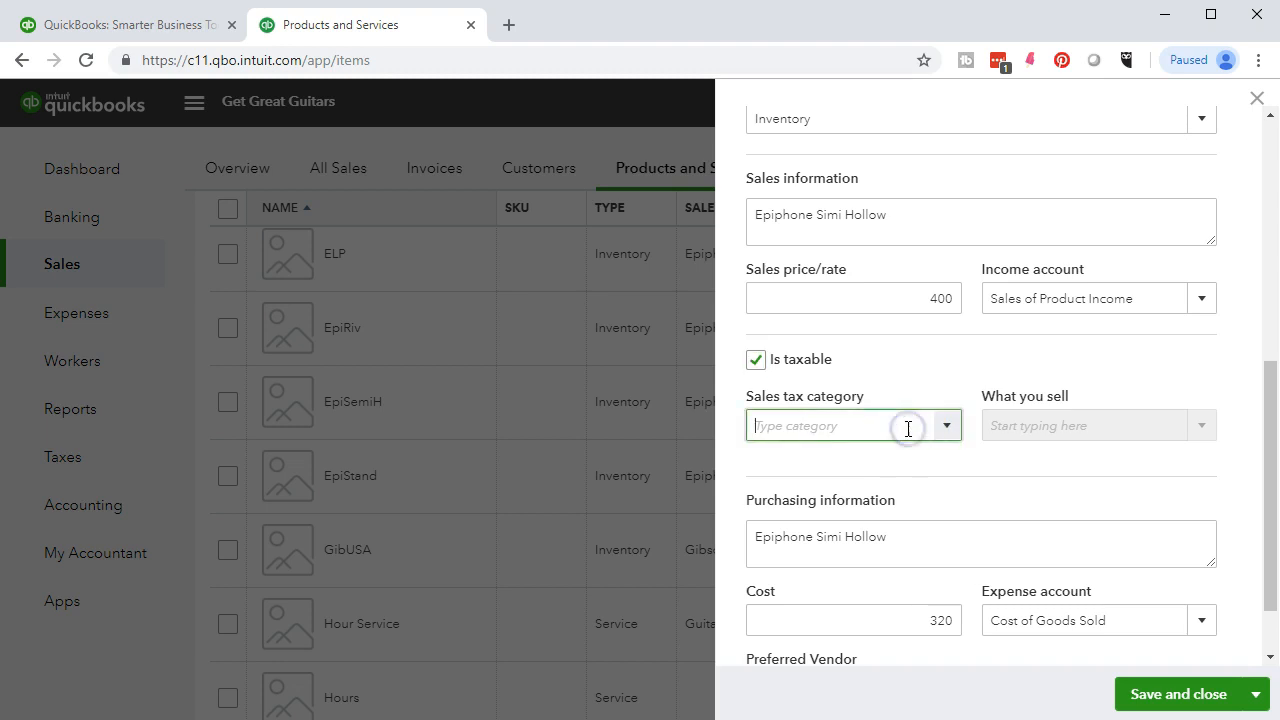
text(Retail)
key(Tab)
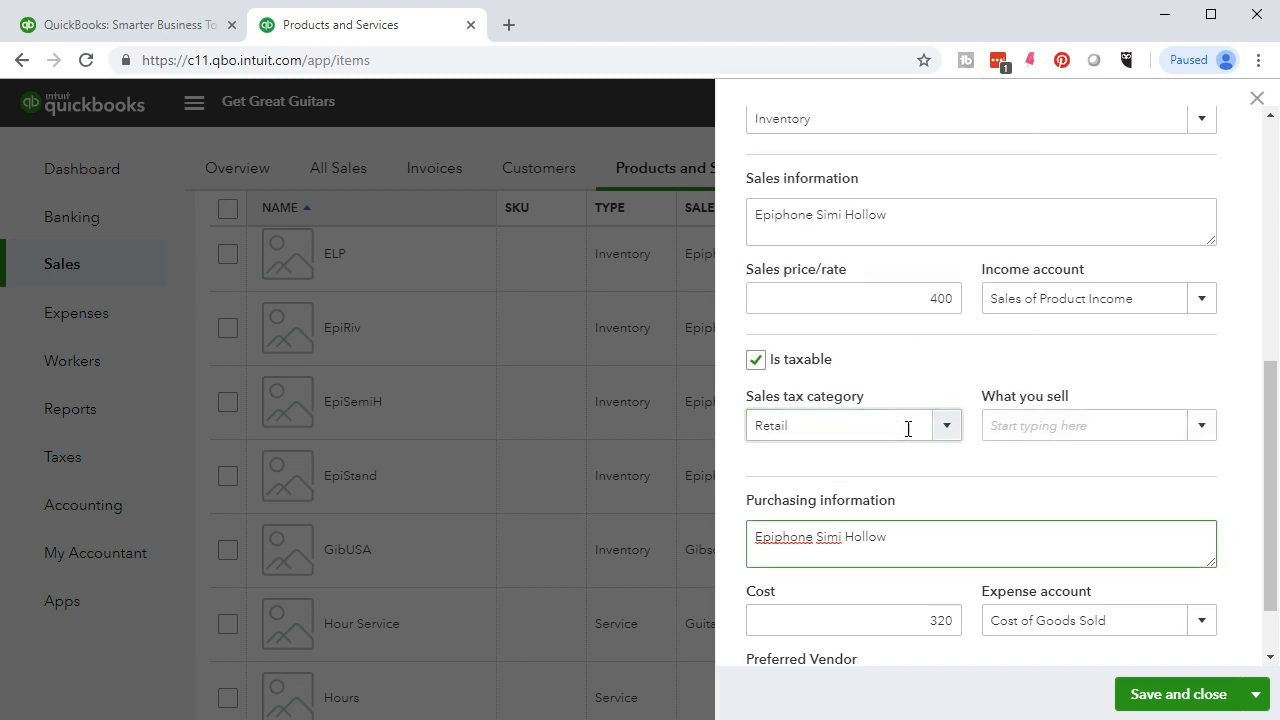
click(1087, 425)
text(taxable re)
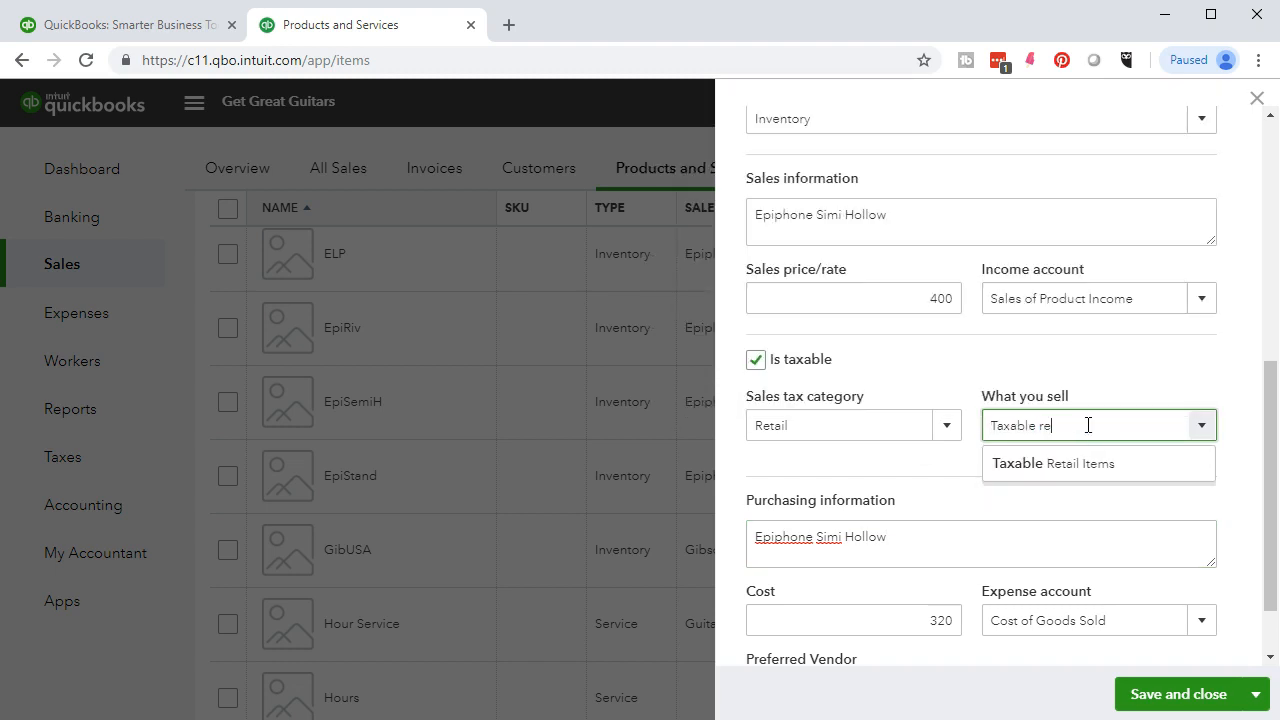
text(tail Items)
key(Tab)
click(1173, 693)
Step: Open the EpiStand inventory item for editing, show its remaining details and mark it as taxable
scroll(860, 566, up, 2)
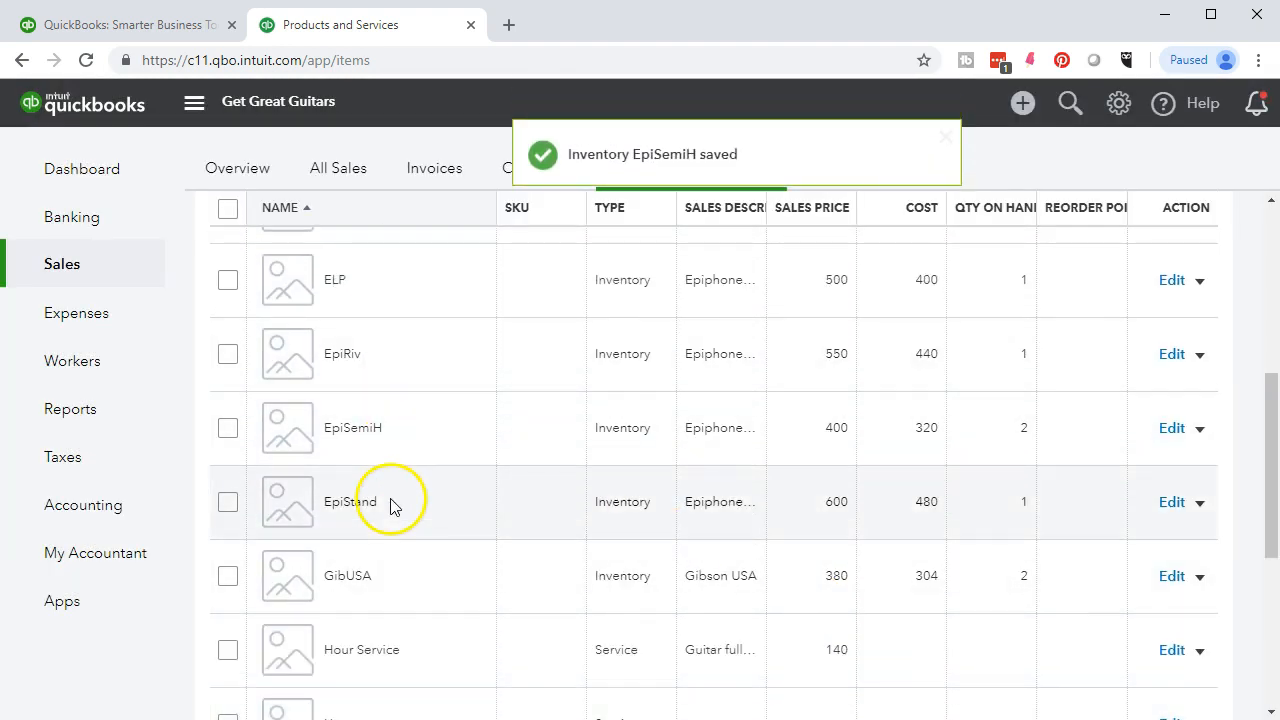
click(1178, 505)
scroll(975, 558, down, 2)
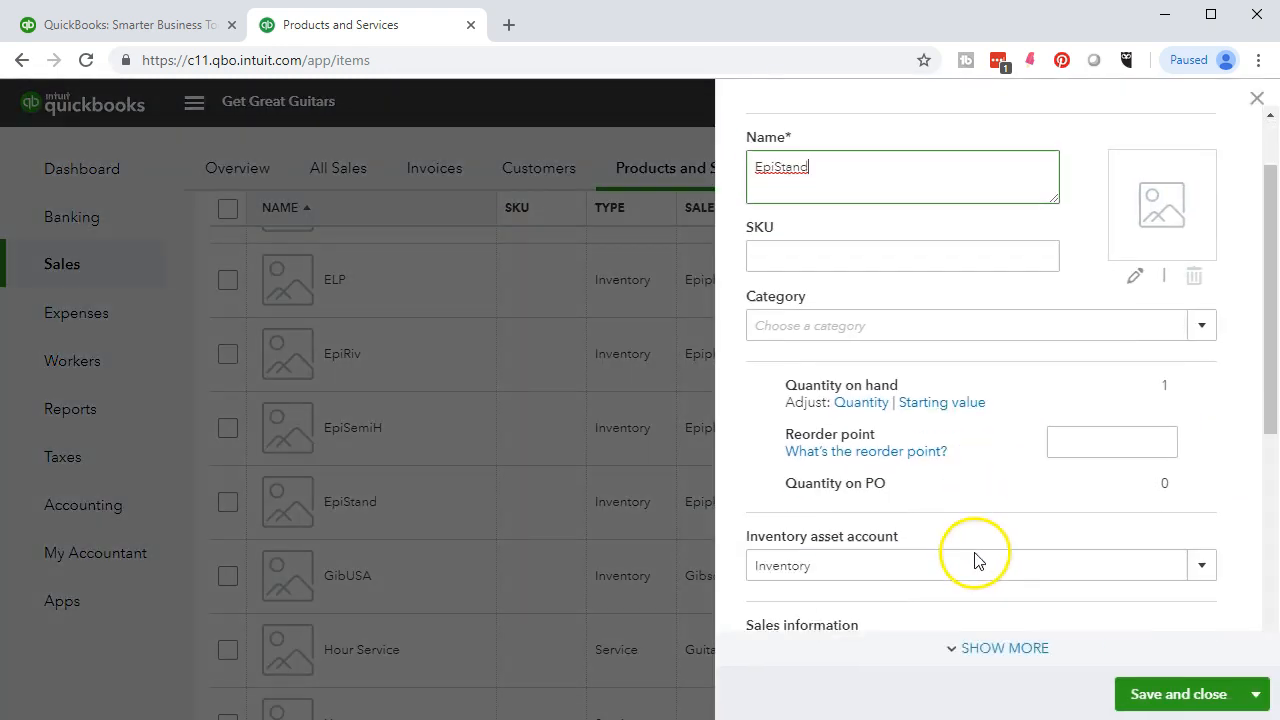
click(991, 649)
click(756, 360)
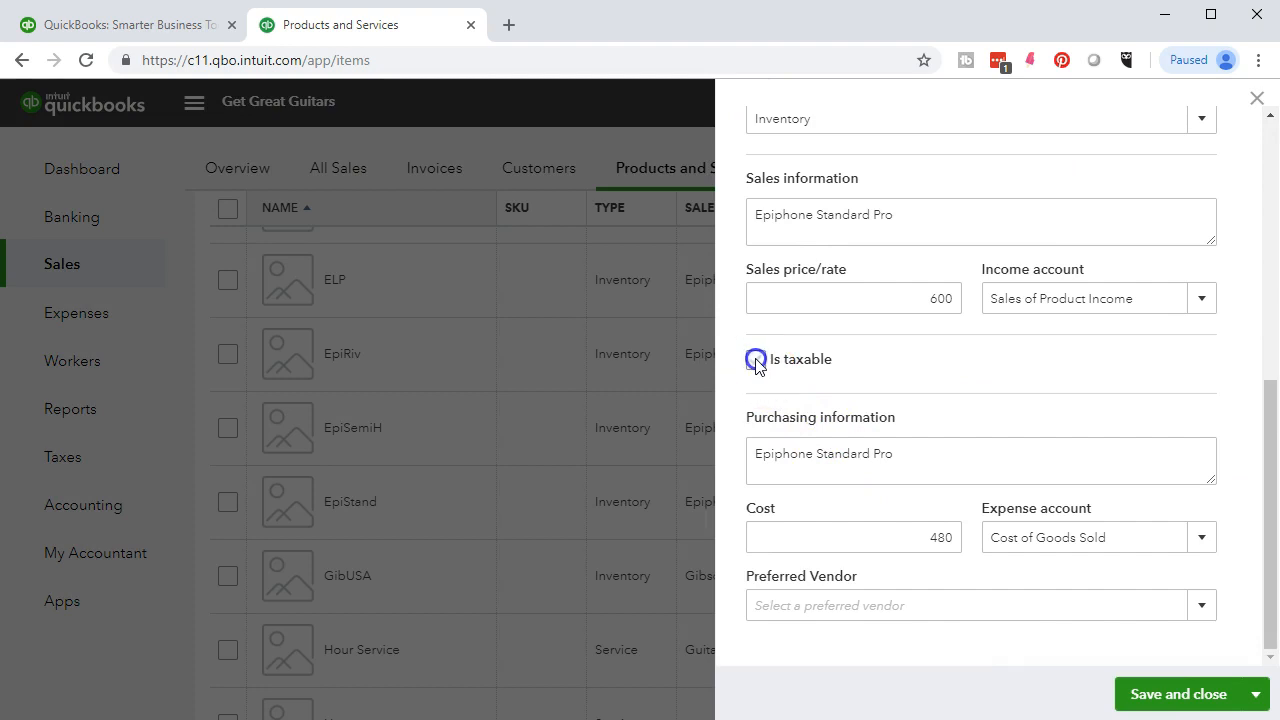
Step: Set EpiStand's sales tax category to Retail and what is sold to Taxable Retail Items, and save the item
click(805, 428)
text(Retail)
key(Return)
key(Tab)
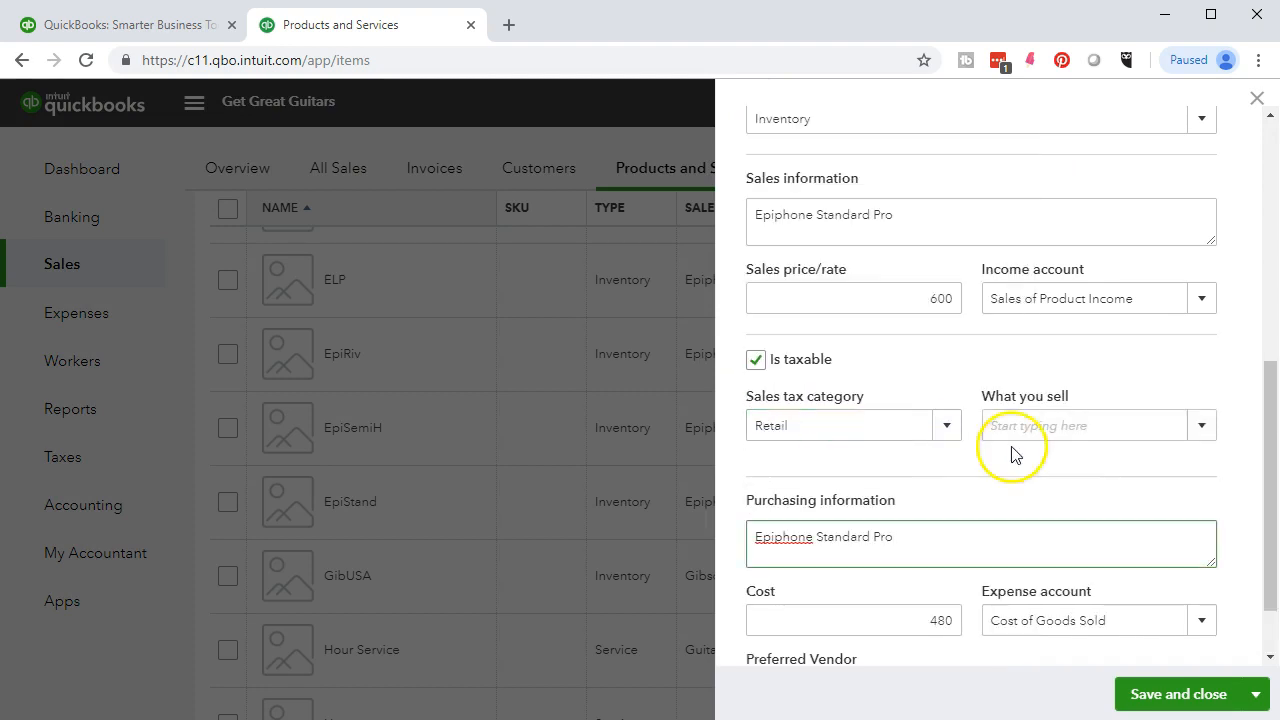
click(1063, 426)
text(Taxable Retail Items)
key(Tab)
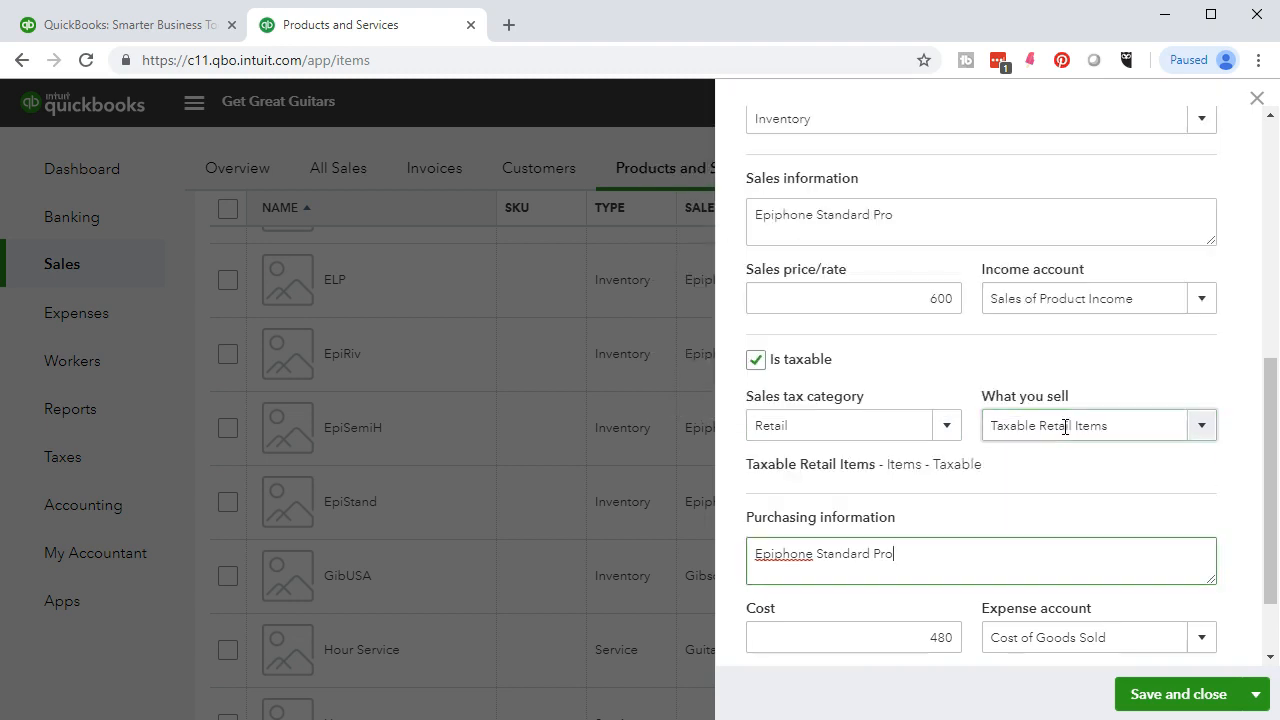
click(1178, 694)
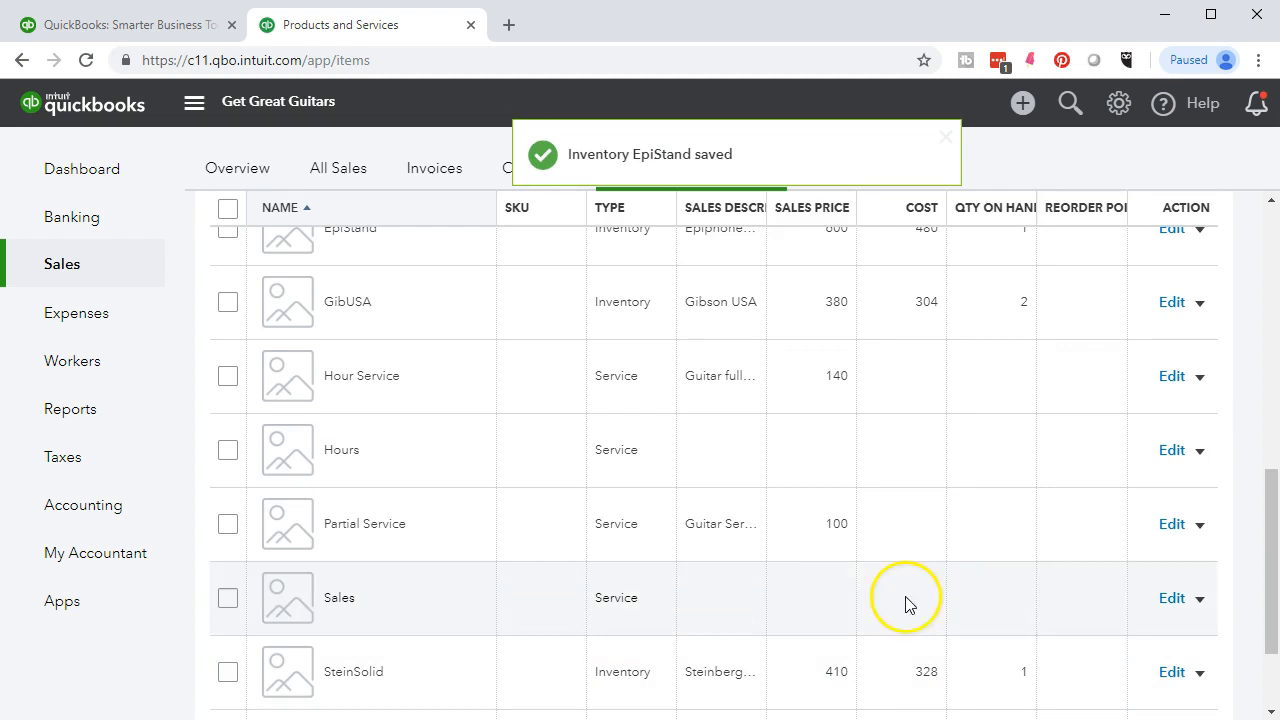
Step: Open the GibUSA inventory item for editing, show its remaining details and mark it as taxable
scroll(580, 586, up, 2)
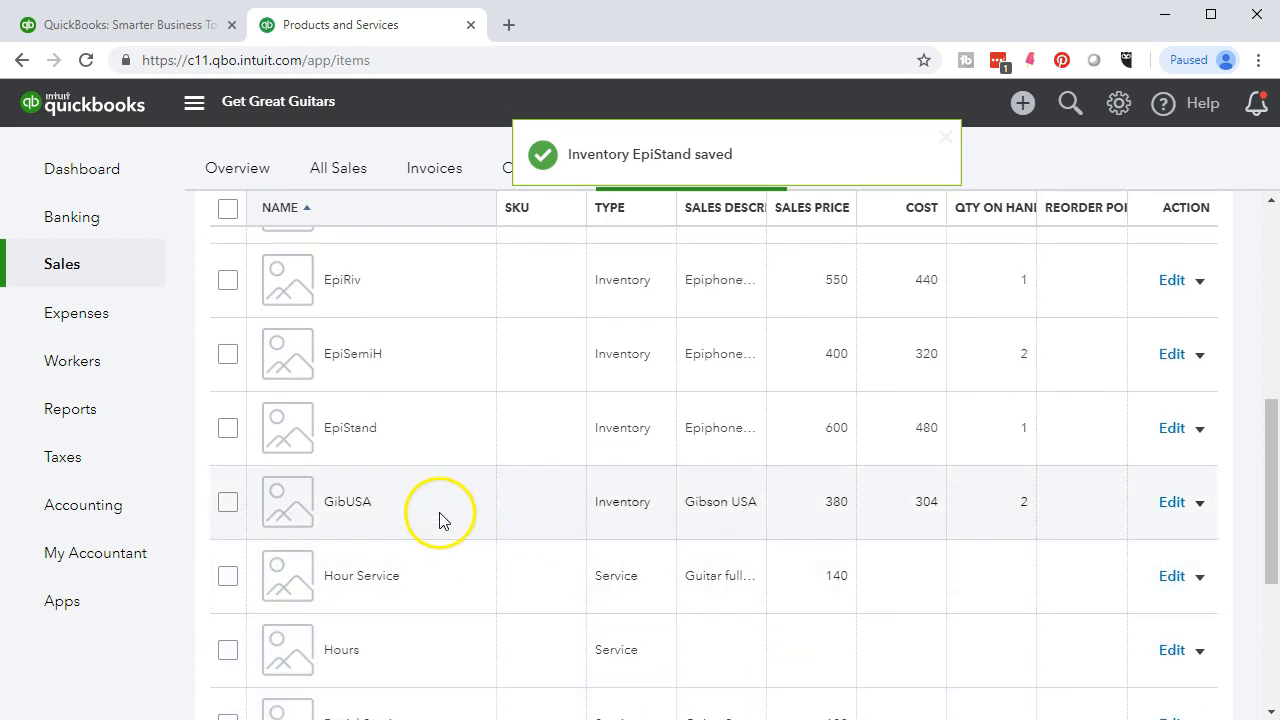
click(1181, 502)
click(976, 651)
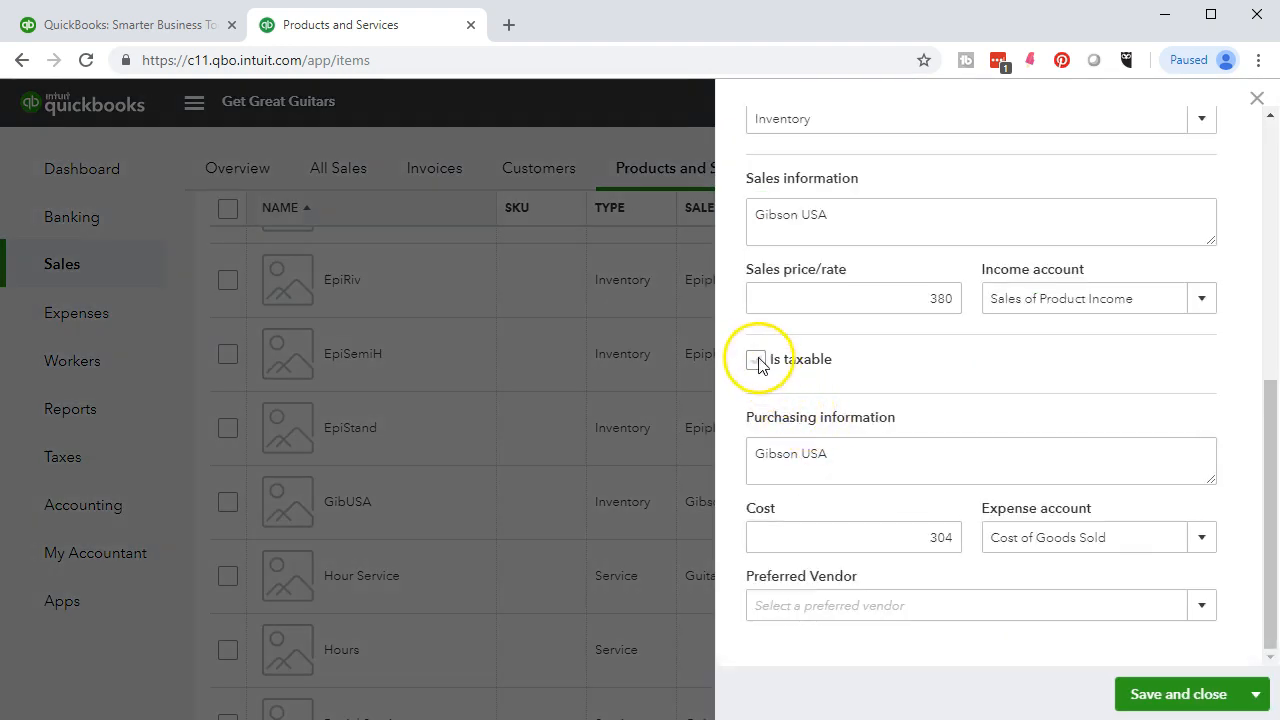
click(756, 360)
Step: Set GibUSA's sales tax category to Retail and what is sold to Taxable Retail Items, and save the item
click(806, 425)
text(retai)
key(Tab)
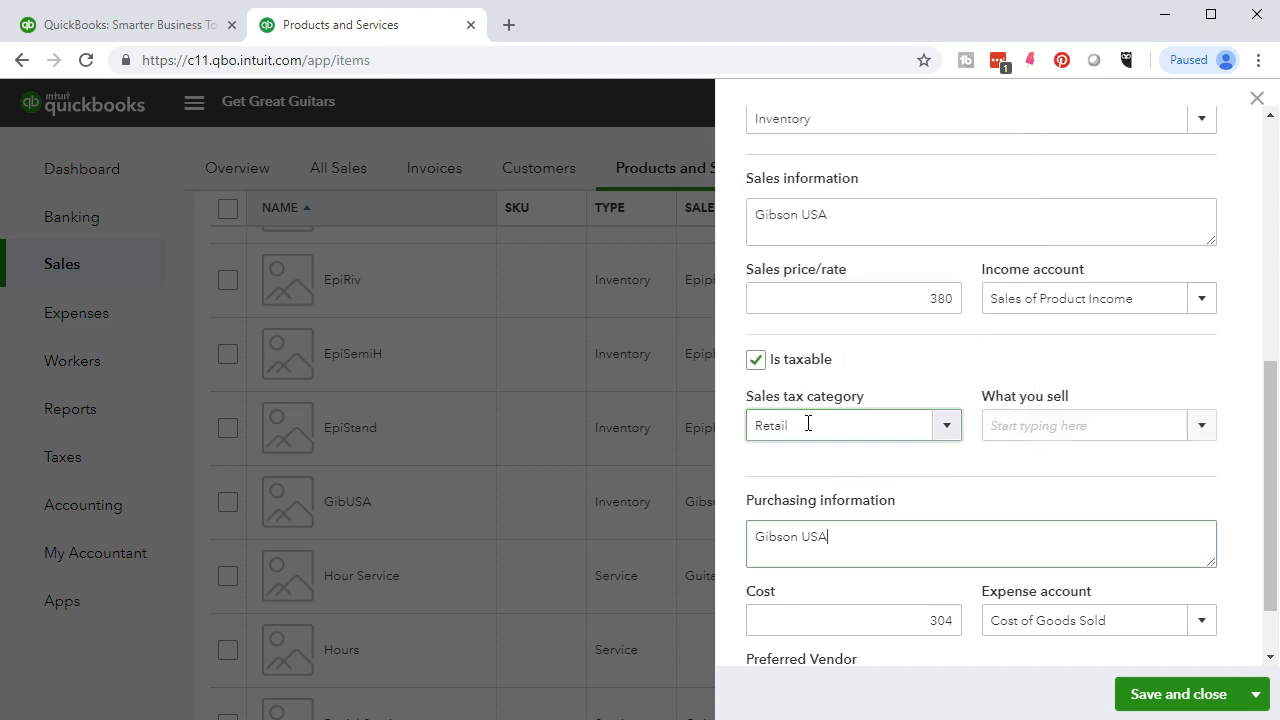
click(1015, 418)
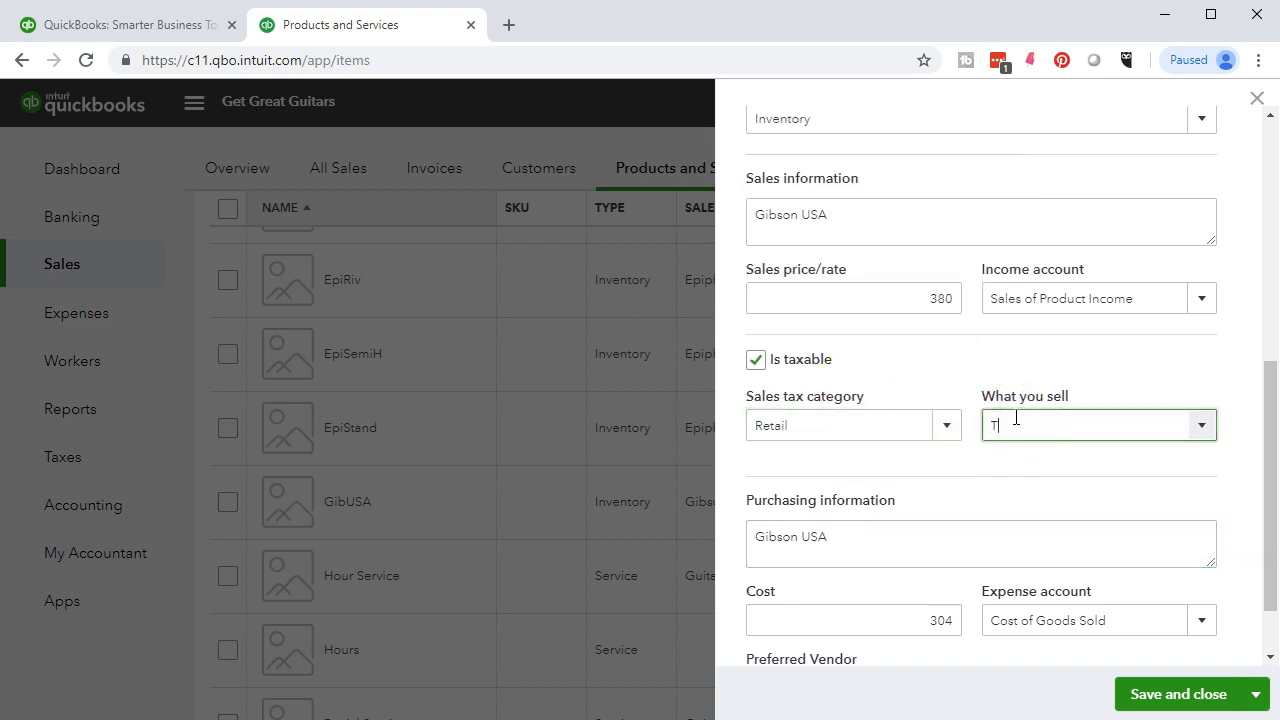
text(Taxable Retail Items)
key(Tab)
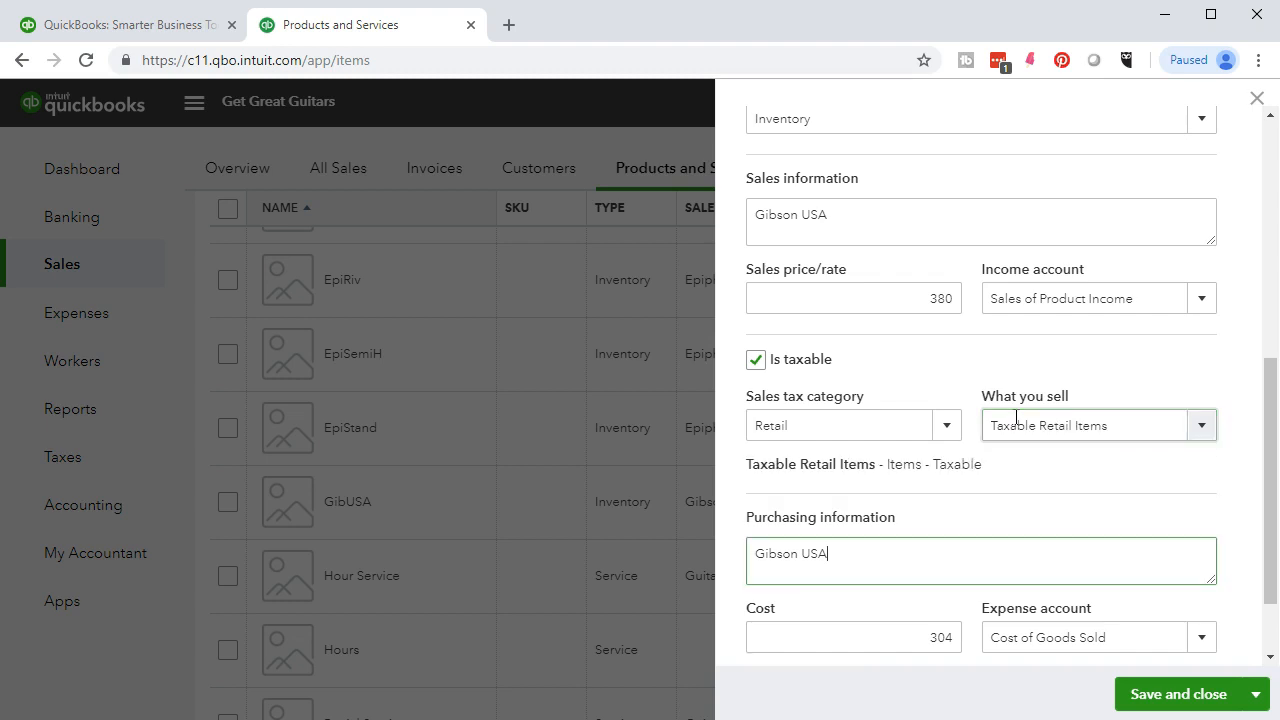
click(1175, 697)
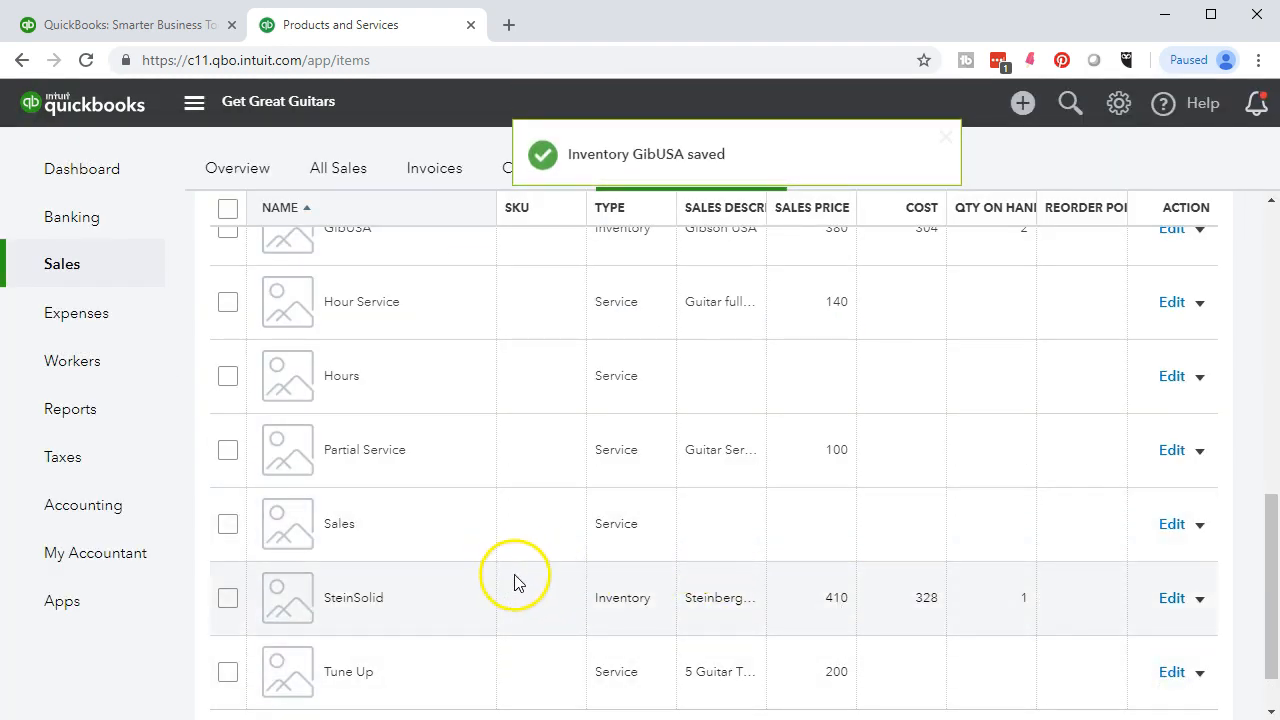
Step: Find the SteinSolid inventory item near the end of the products and services list and open it for editing
scroll(514, 585, up, 3)
scroll(494, 585, down, 1)
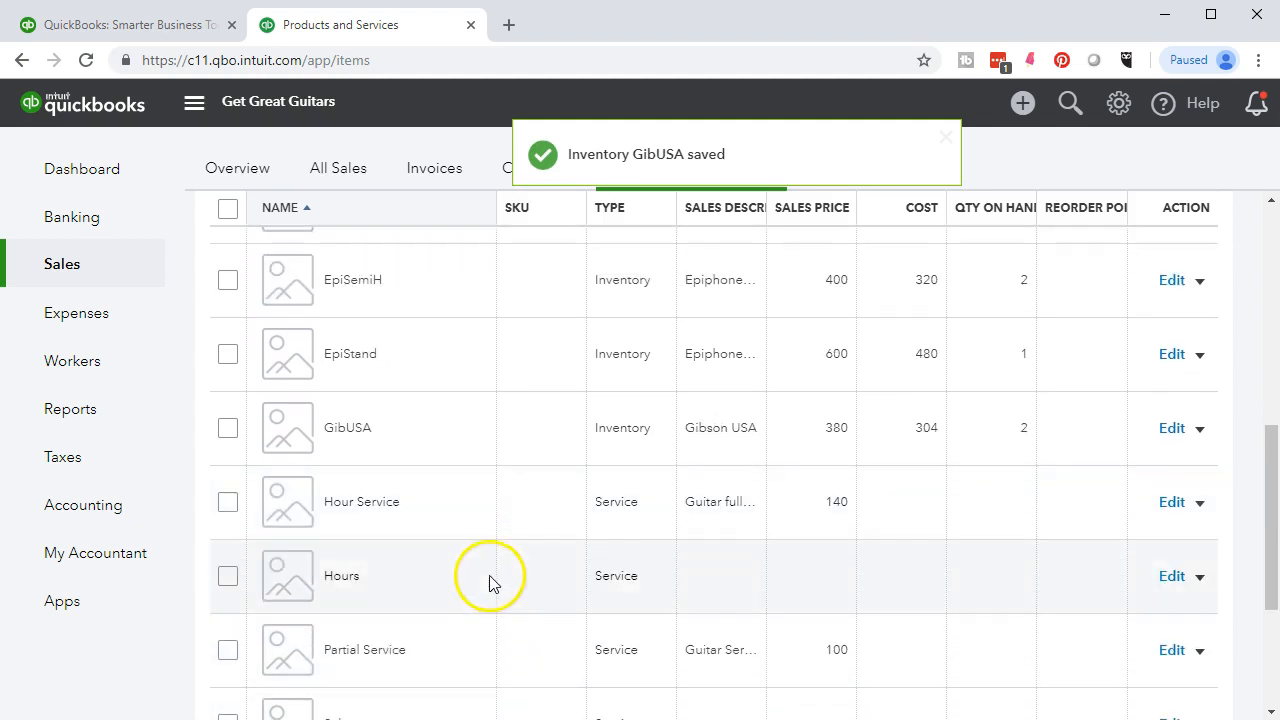
scroll(434, 526, down, 1)
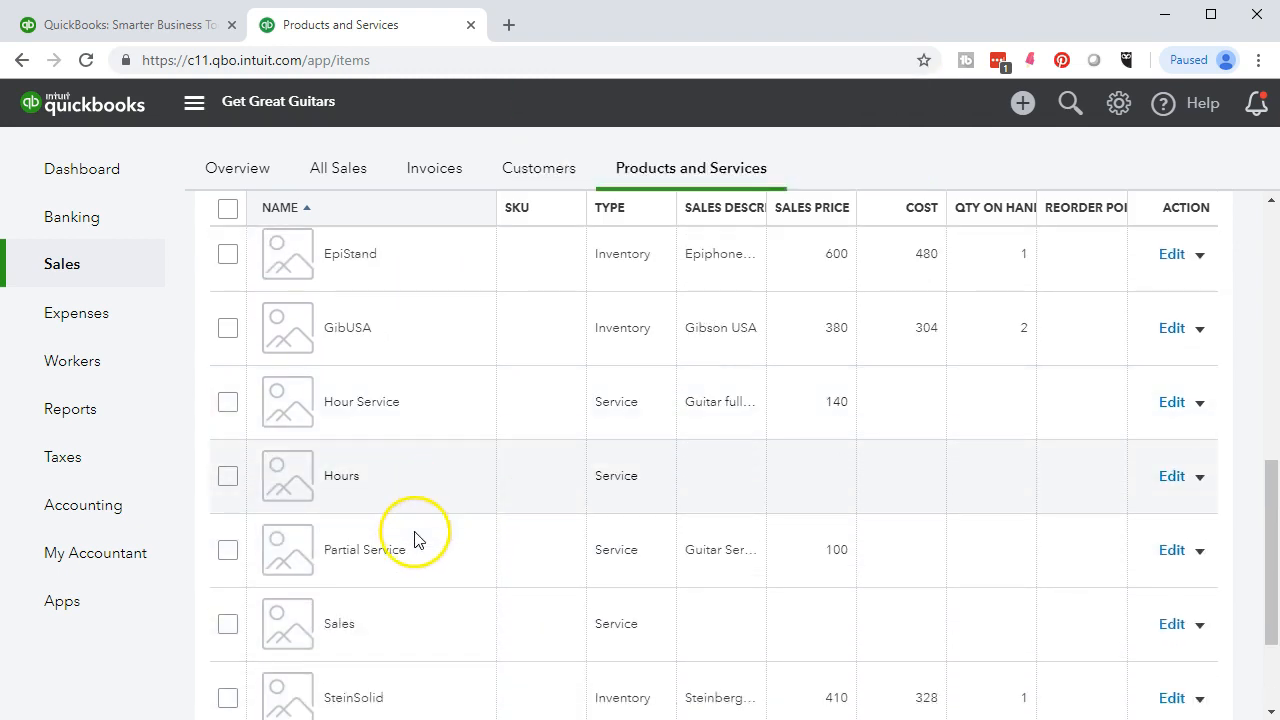
scroll(415, 560, down, 1)
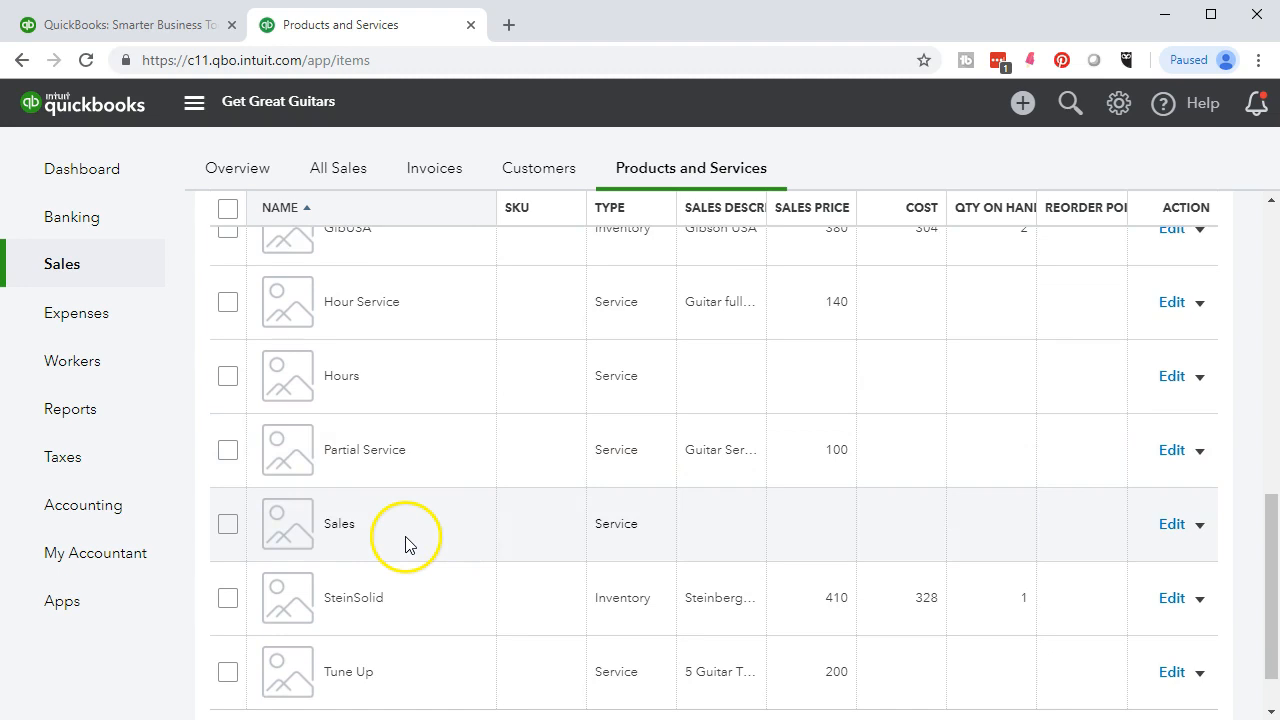
scroll(405, 543, down, 1)
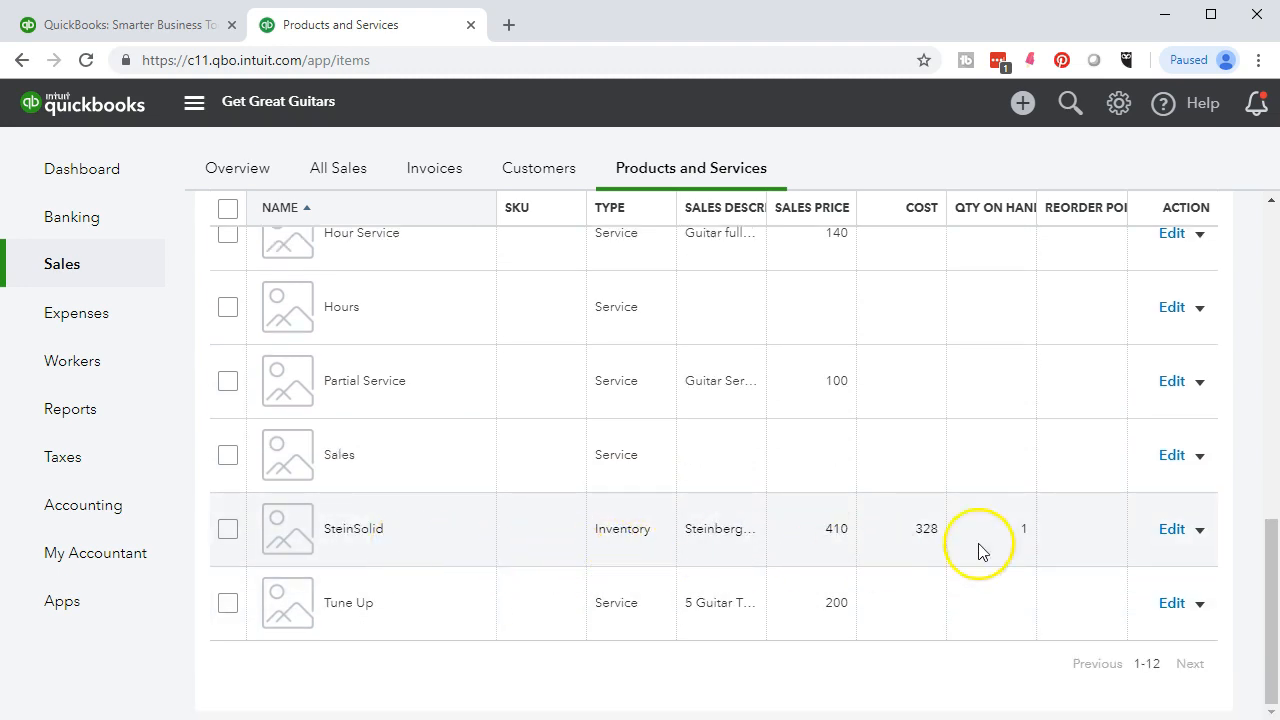
click(1168, 530)
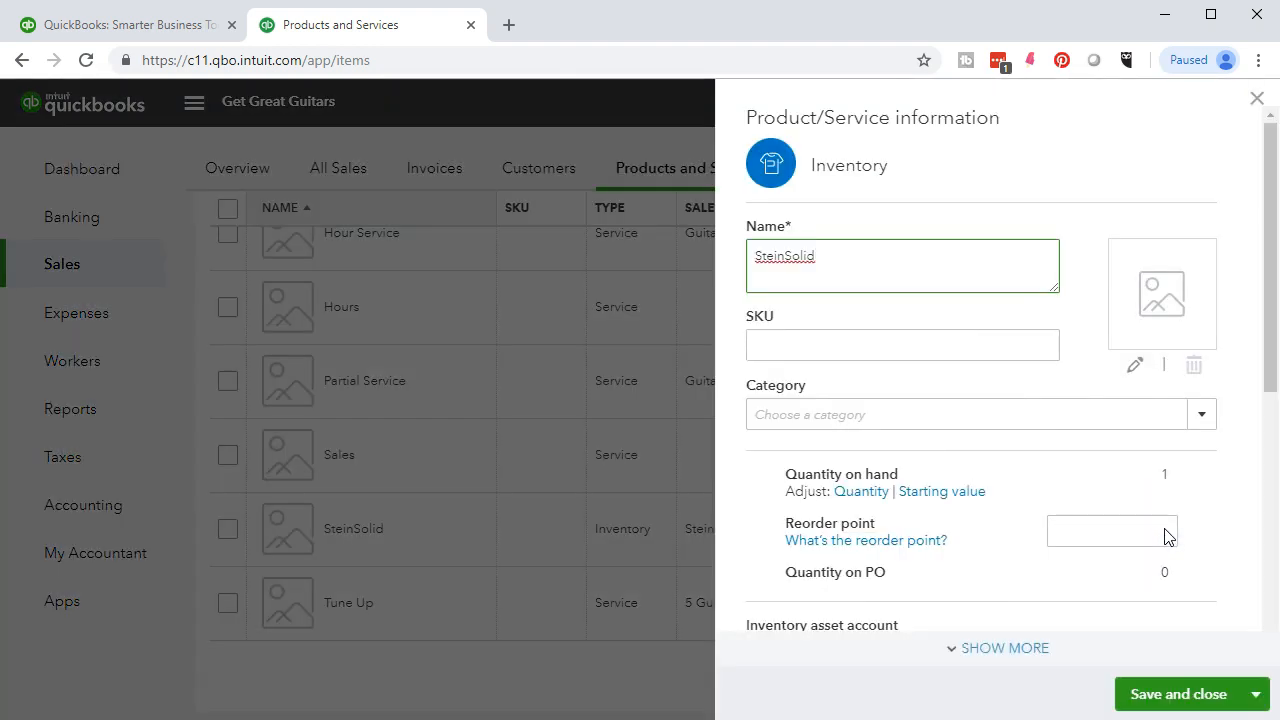
Step: Show SteinSolid's remaining details, mark the item as taxable and set its sales tax category to Retail
click(1001, 647)
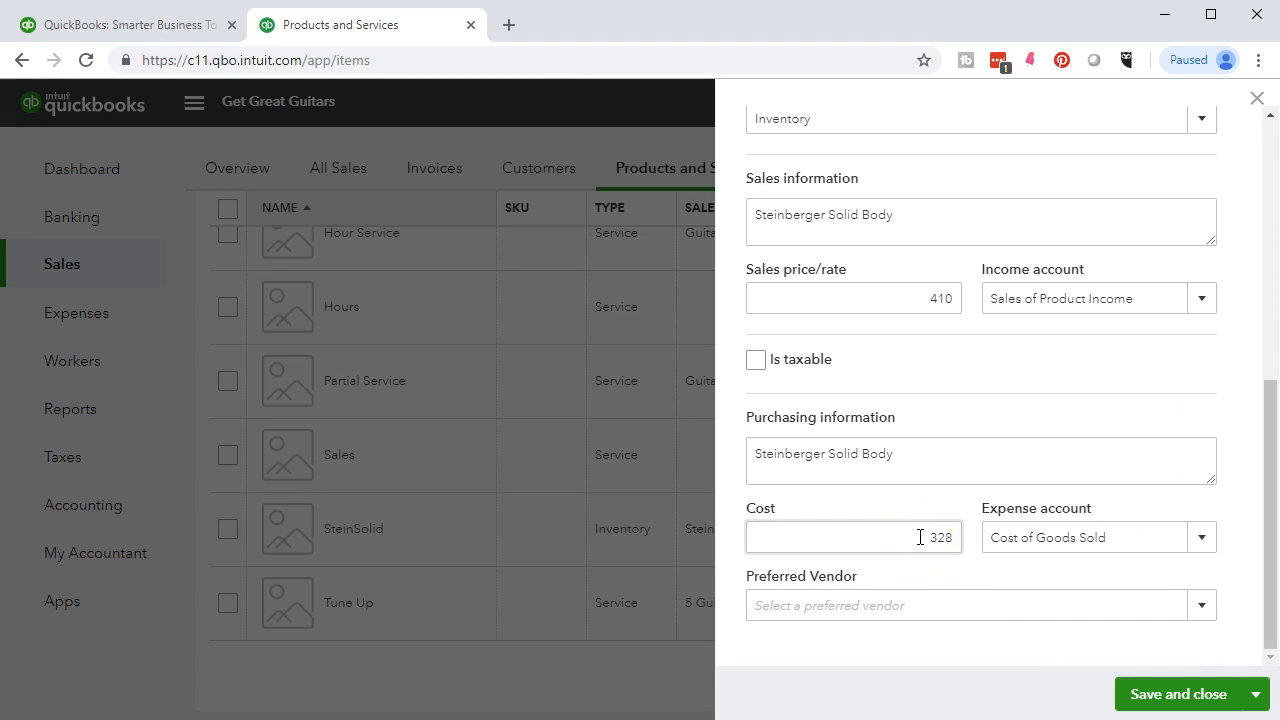
click(756, 359)
click(914, 428)
text(retail)
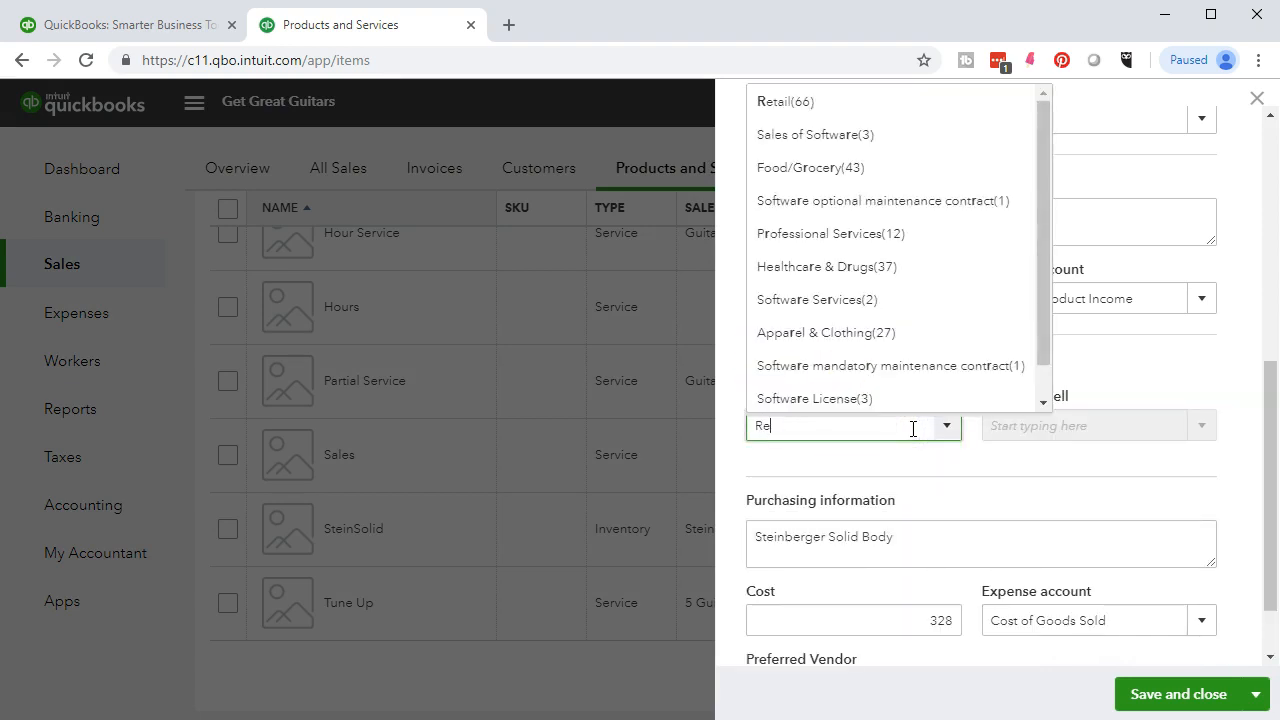
key(Tab)
Step: Set what is sold for SteinSolid to Taxable Retail Items and save the item
click(1020, 428)
text(Taxable Retail Items)
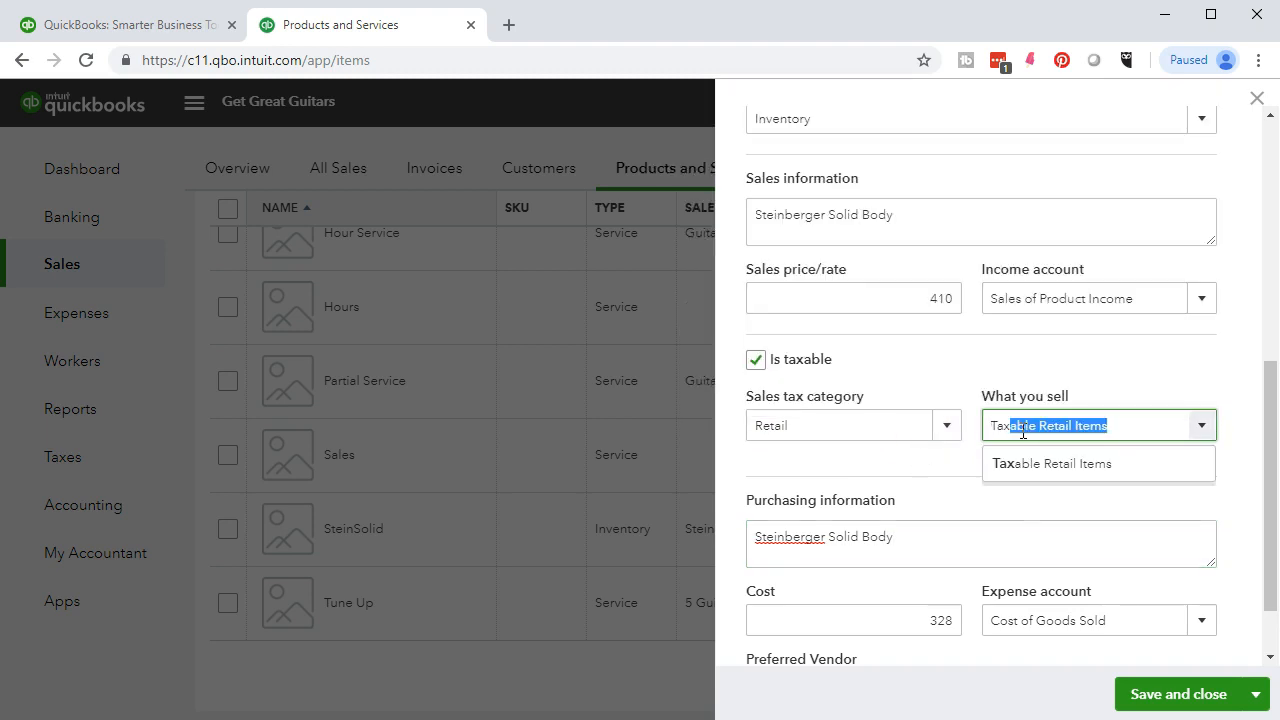
key(Tab)
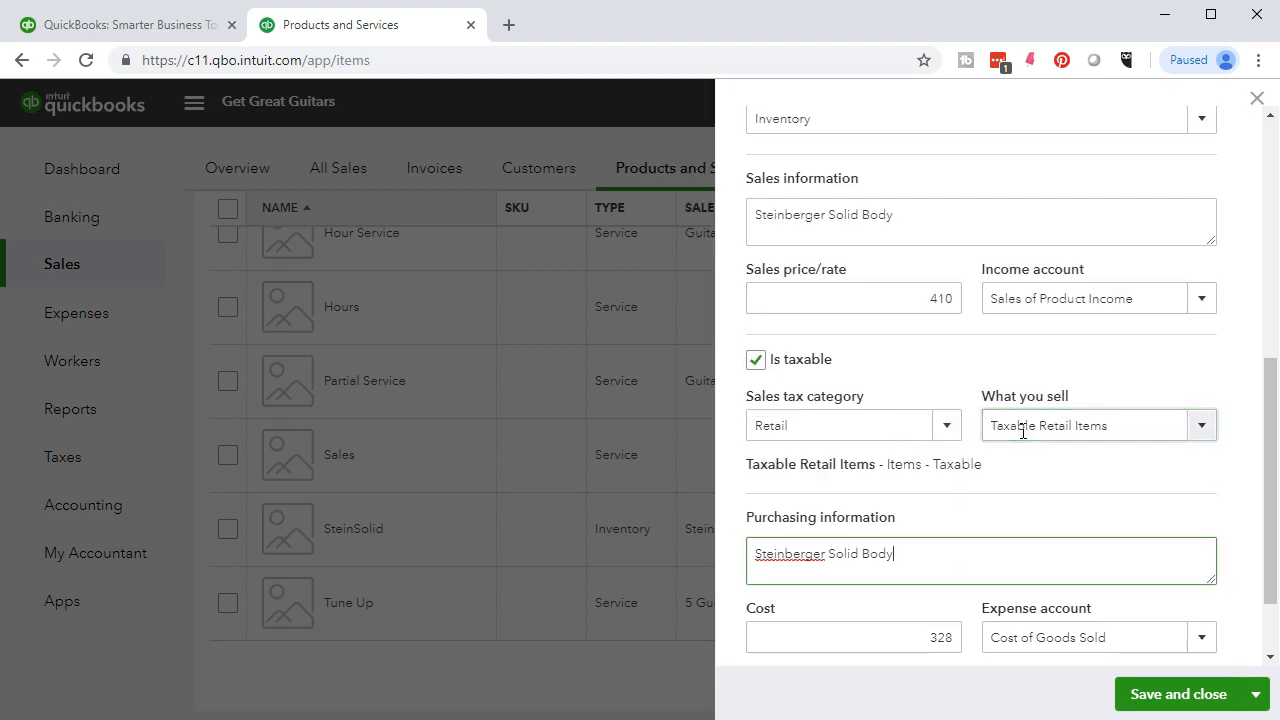
click(1155, 700)
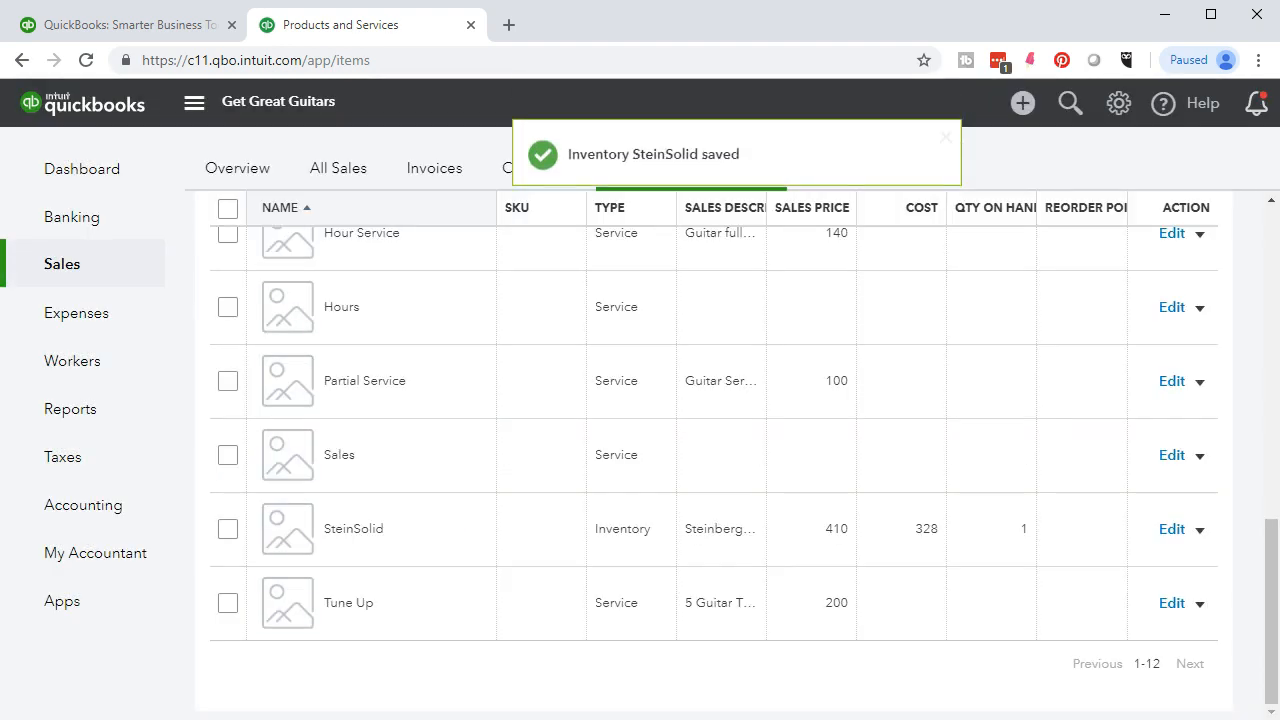
Step: Start a new customer invoice
scroll(612, 398, up, 6)
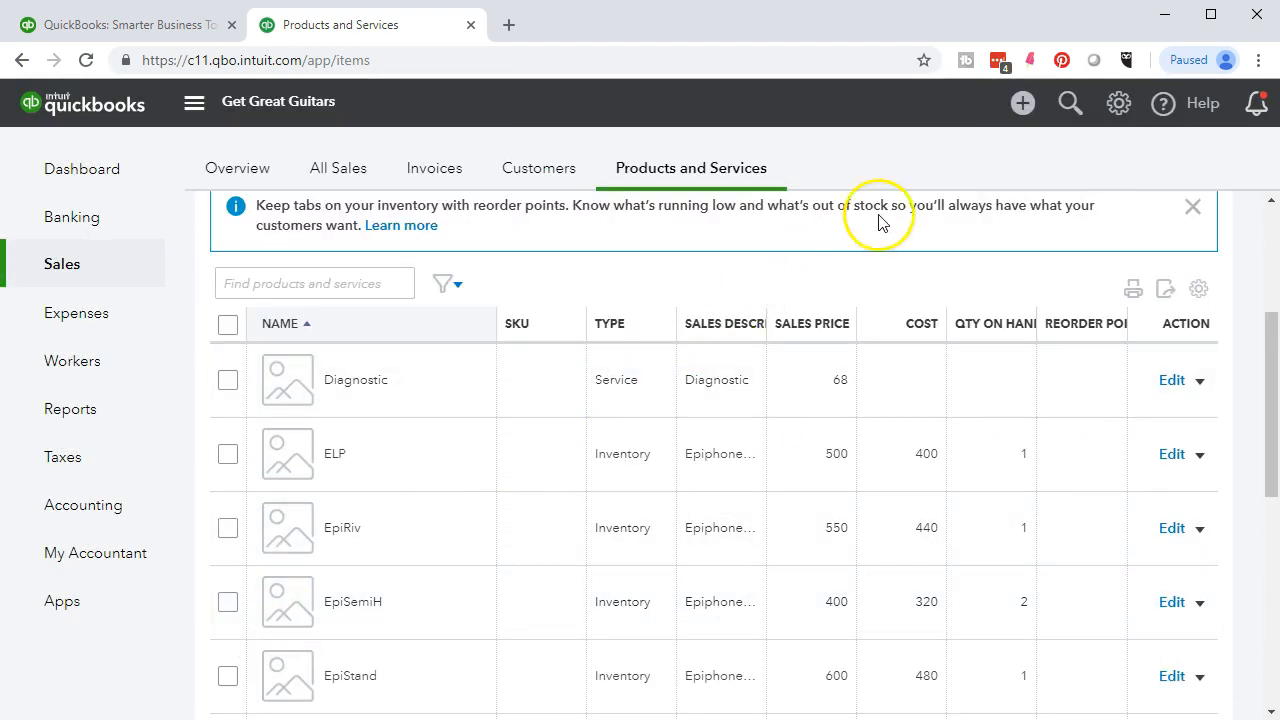
click(1022, 105)
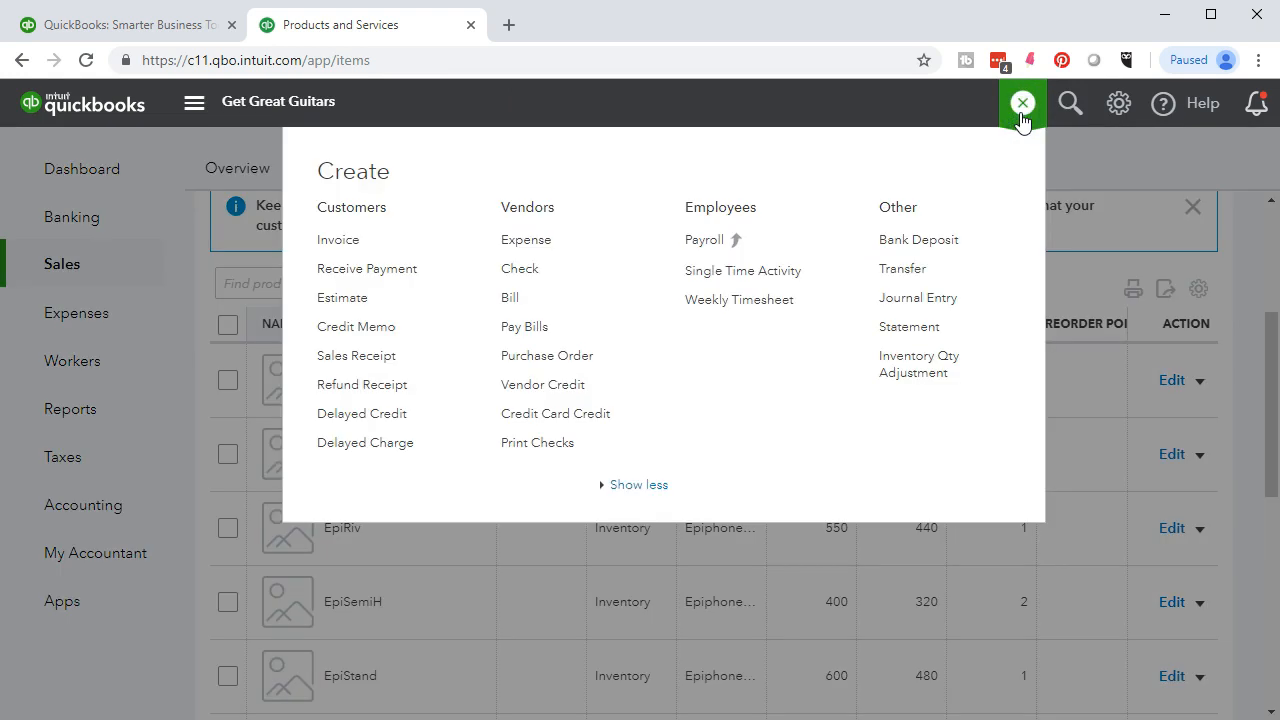
click(340, 246)
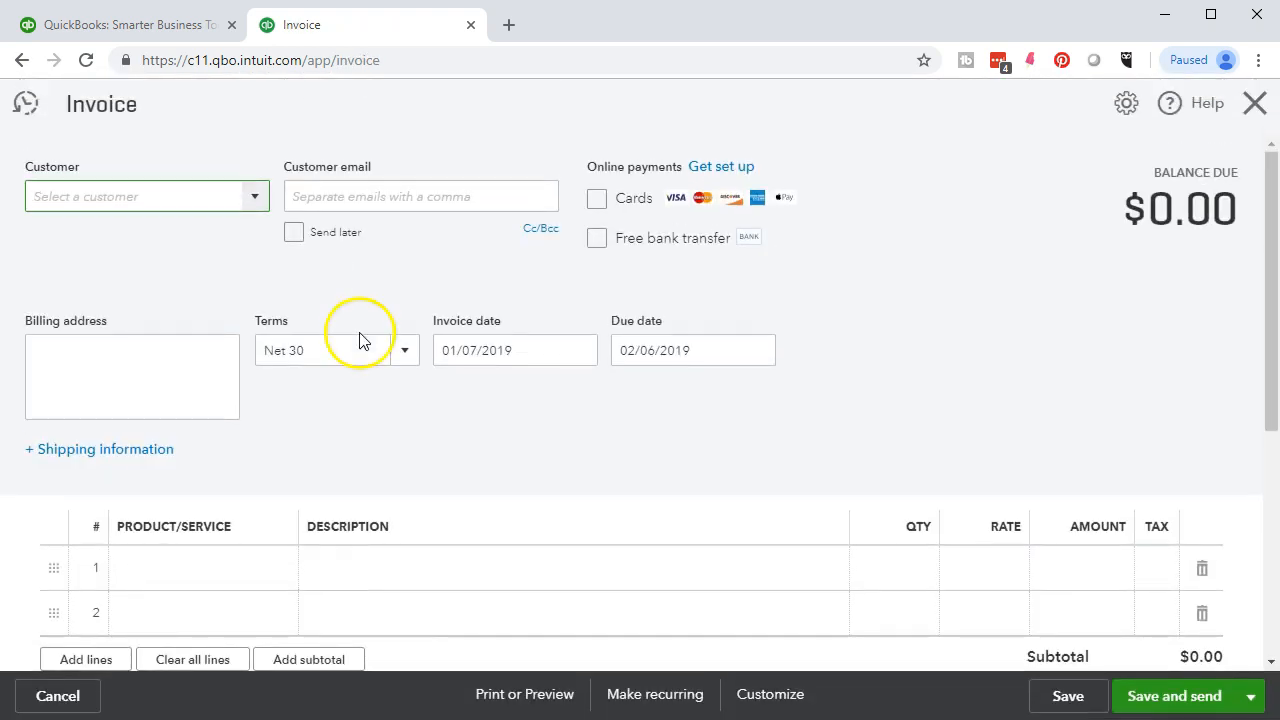
Step: Add the ELP guitar as the product on the invoice's first line and update the invoice totals
scroll(357, 351, down, 2)
click(240, 367)
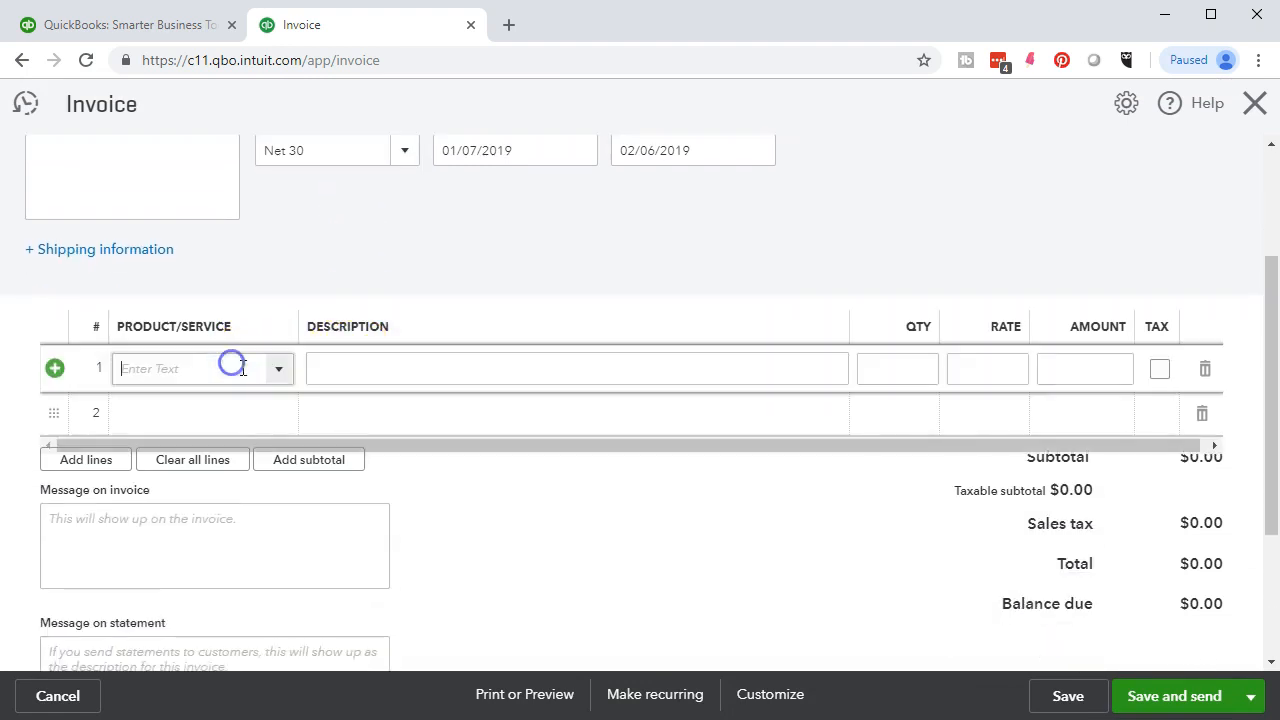
click(279, 371)
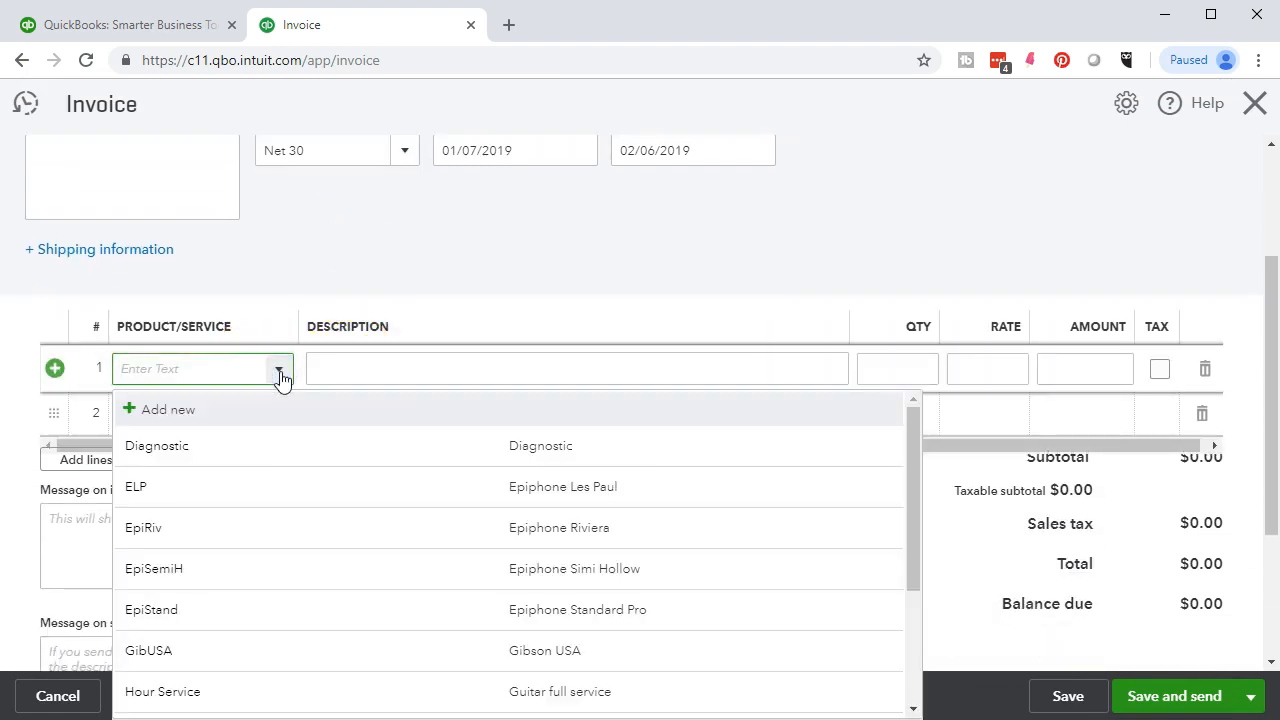
click(206, 496)
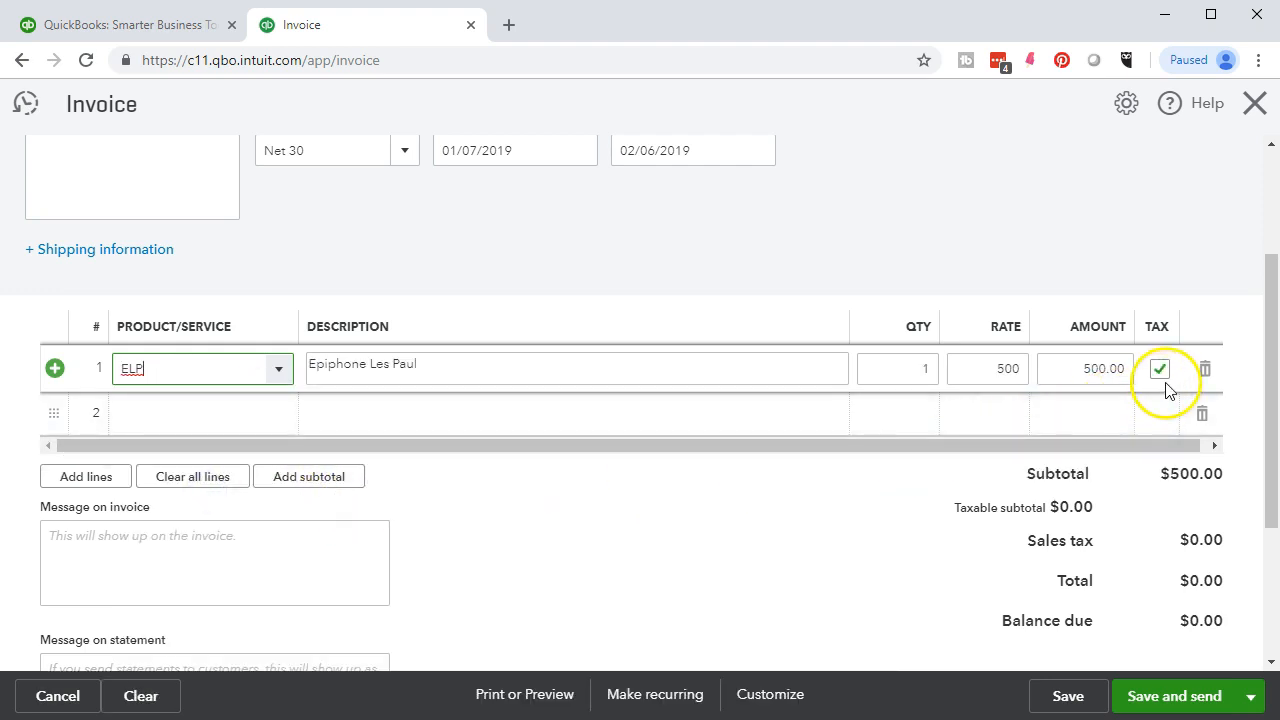
click(1068, 510)
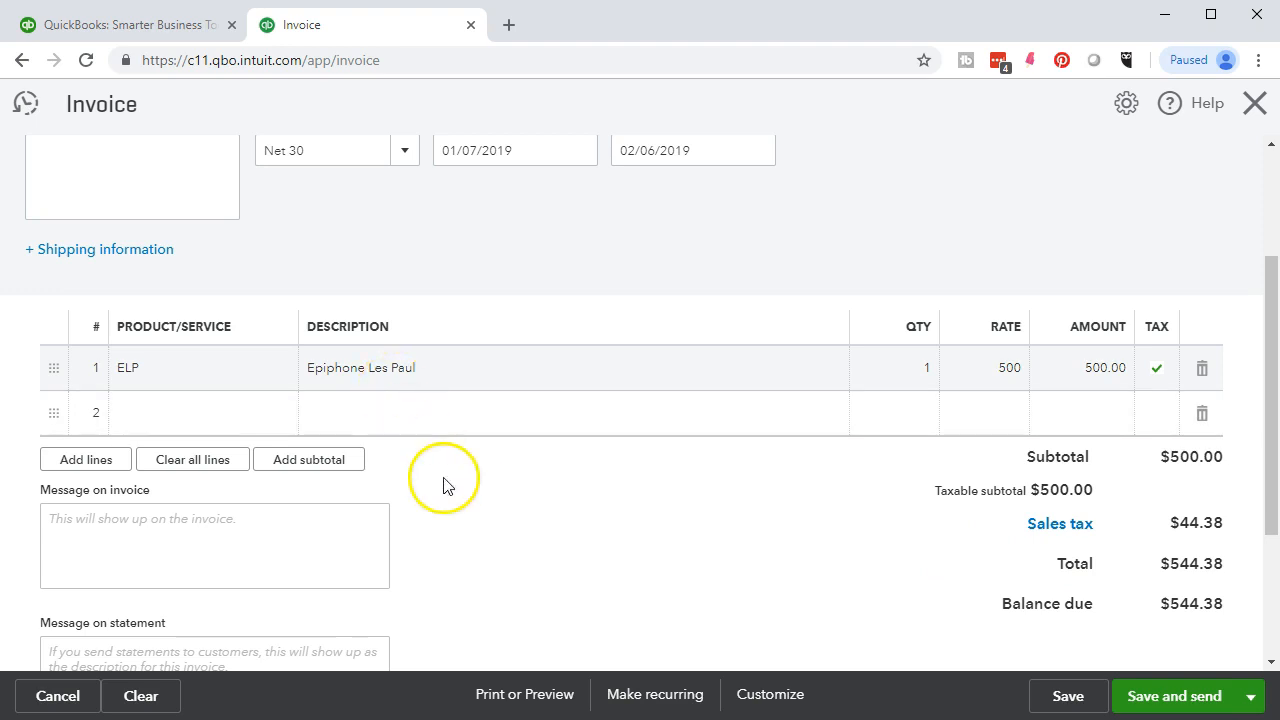
Step: Open the invoice's sales tax calculation and show its tax categories and totals
scroll(443, 486, up, 1)
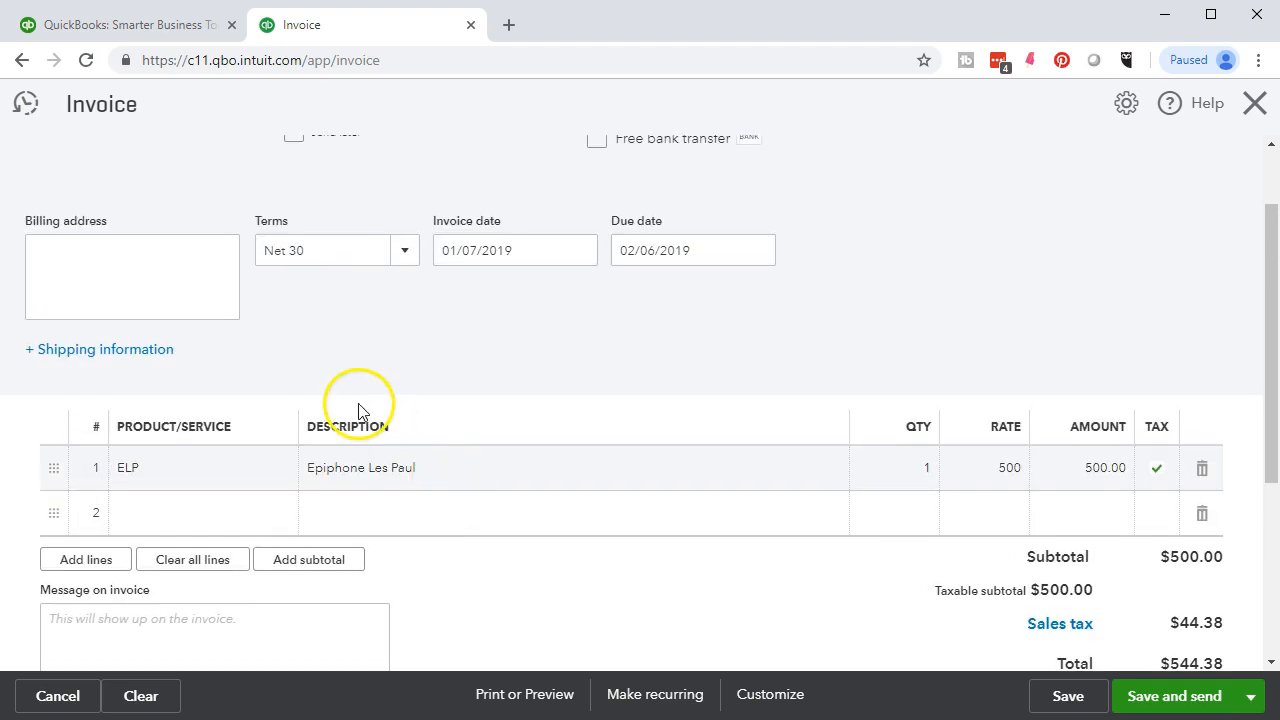
scroll(357, 400, up, 1)
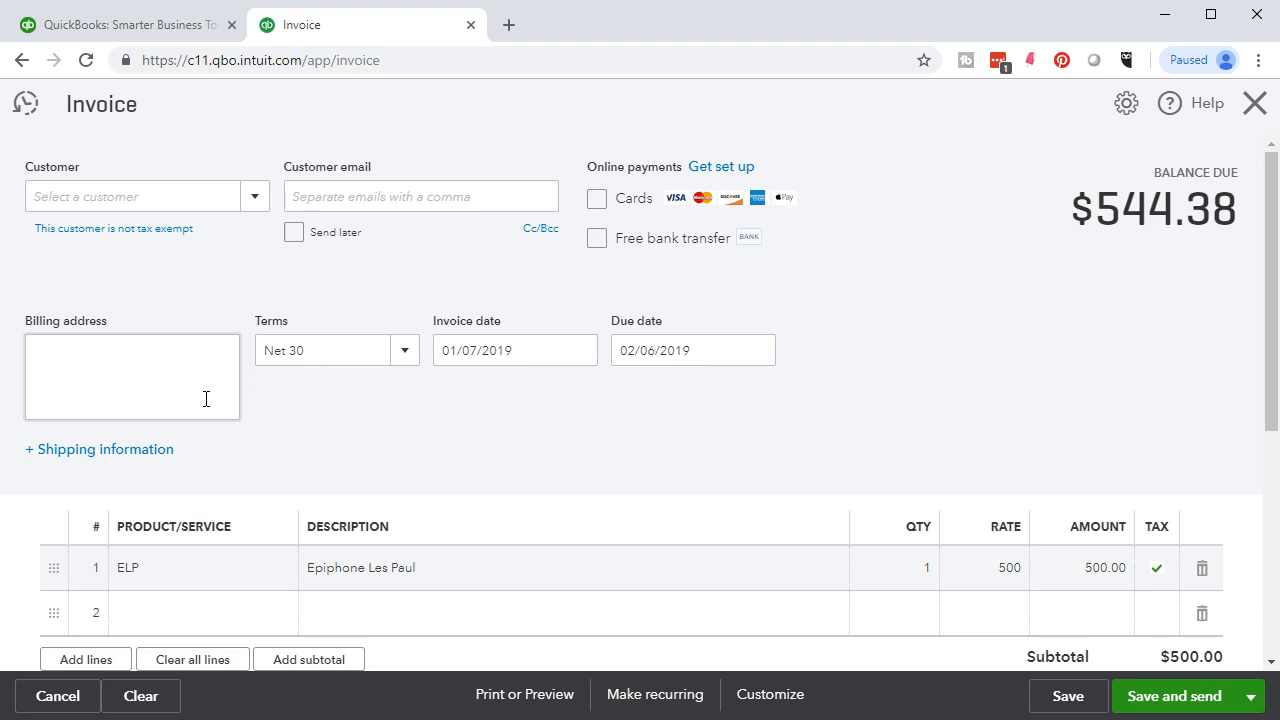
scroll(260, 403, down, 3)
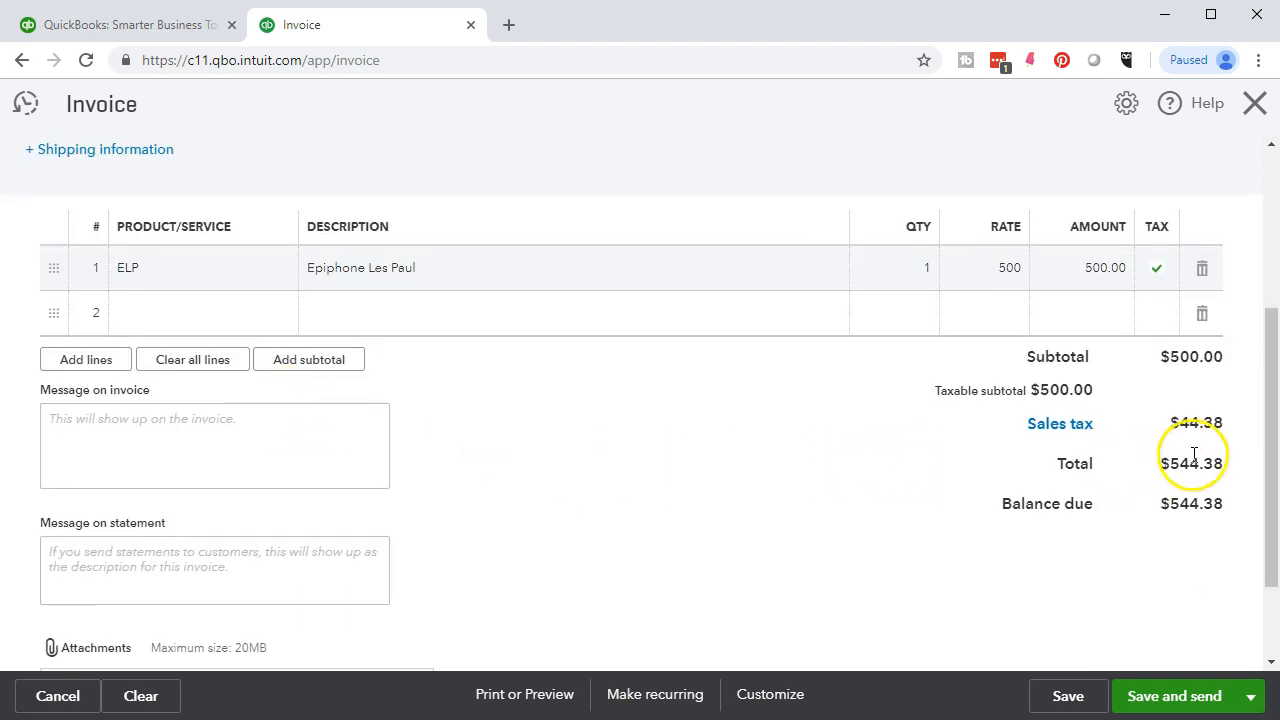
click(1058, 425)
scroll(1060, 432, down, 3)
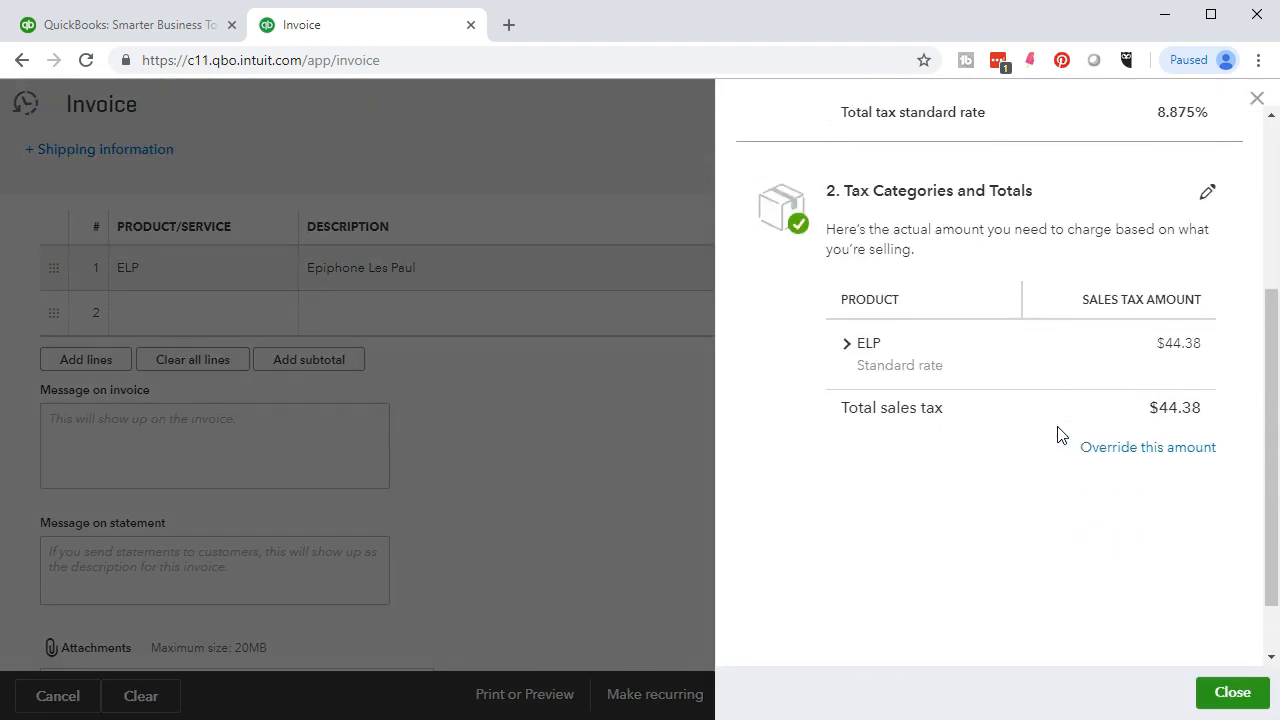
Step: Override the invoice's sales tax with a 5% rate and the reason Other, and return to the invoice
click(1117, 450)
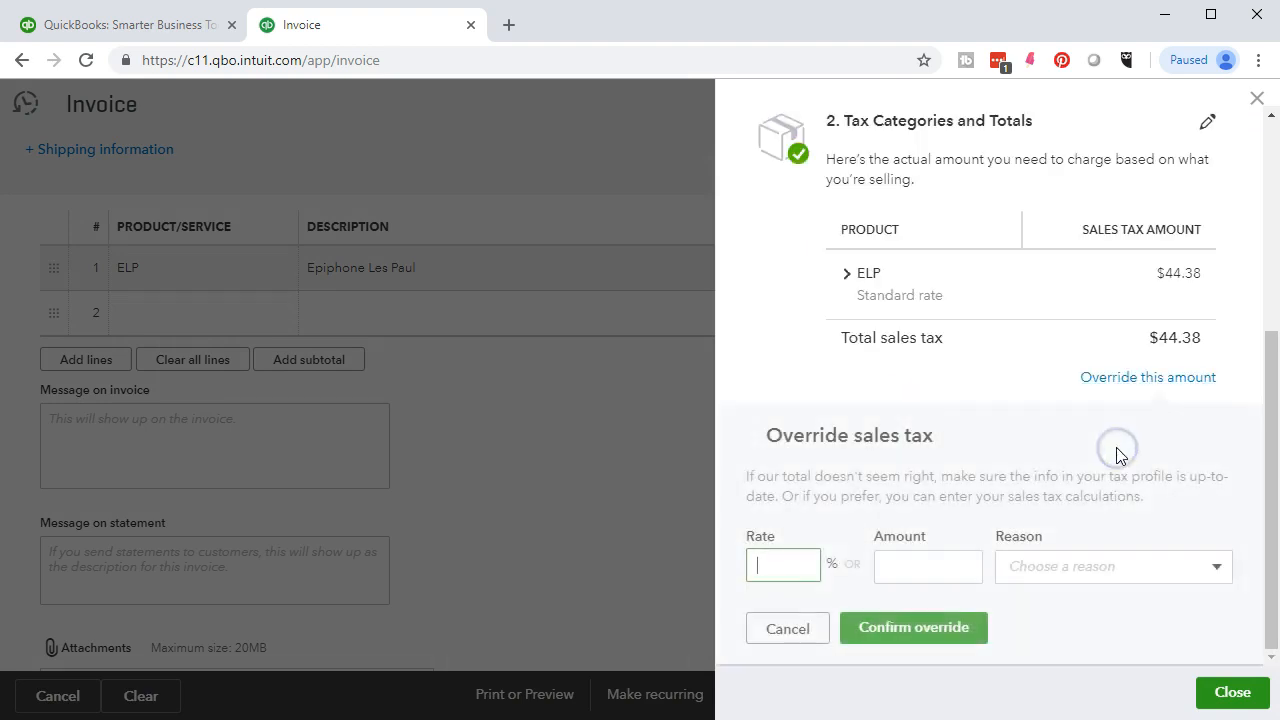
click(785, 556)
text(5)
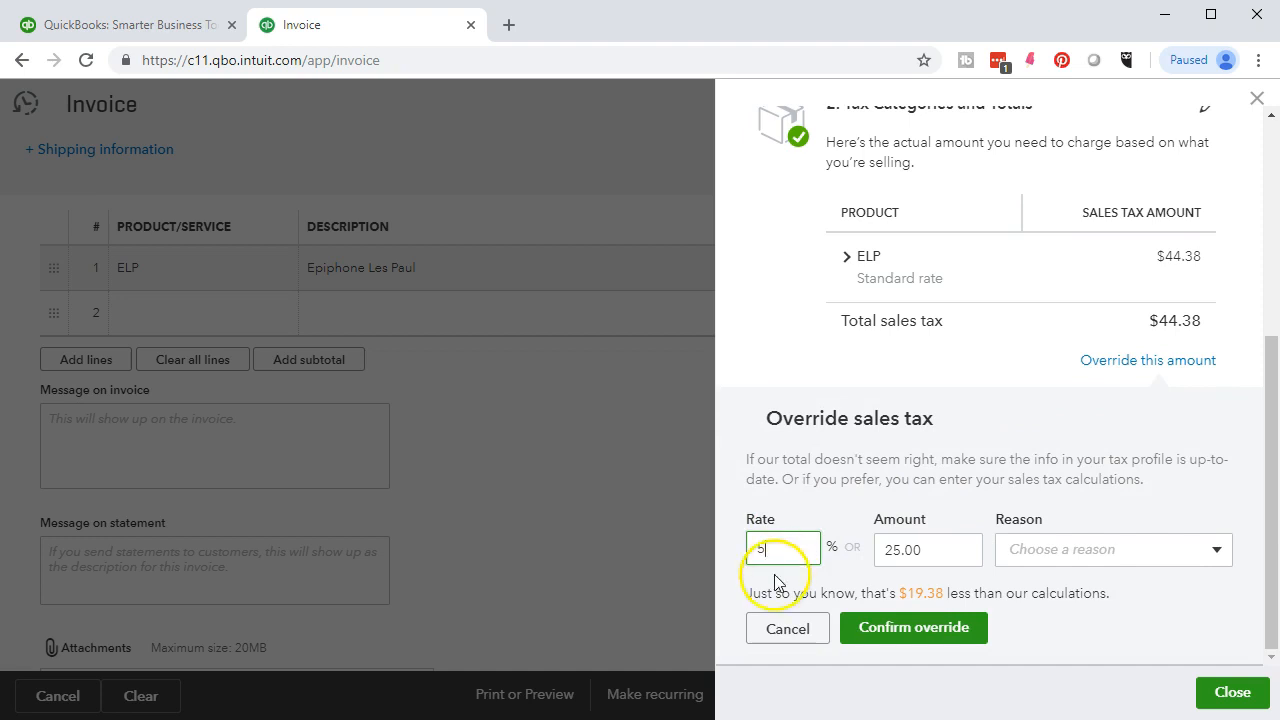
click(1110, 550)
click(1050, 696)
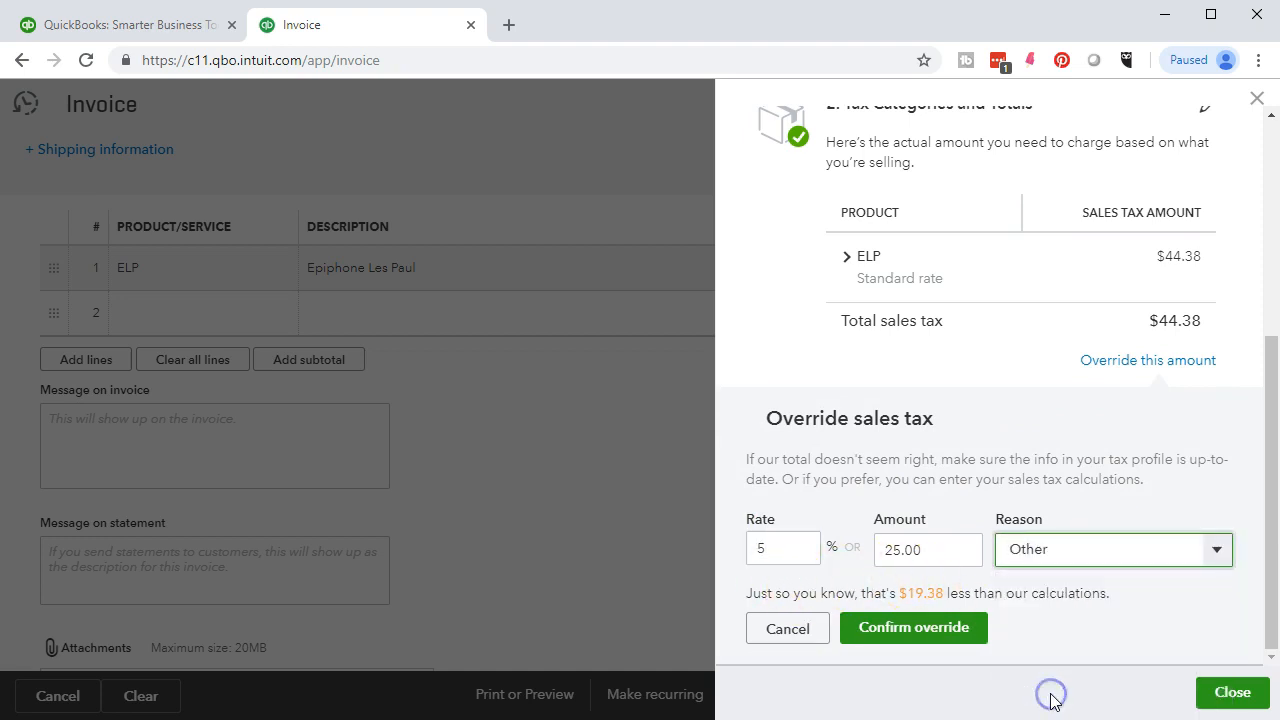
click(920, 630)
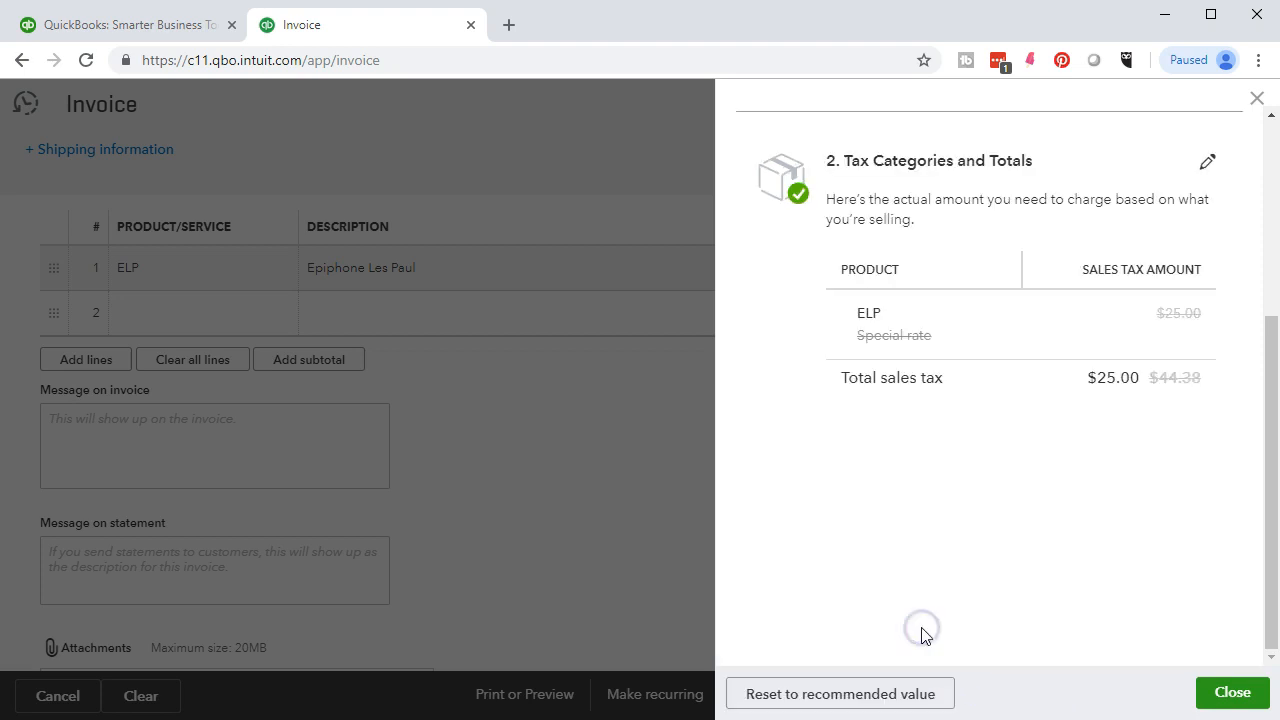
click(1218, 695)
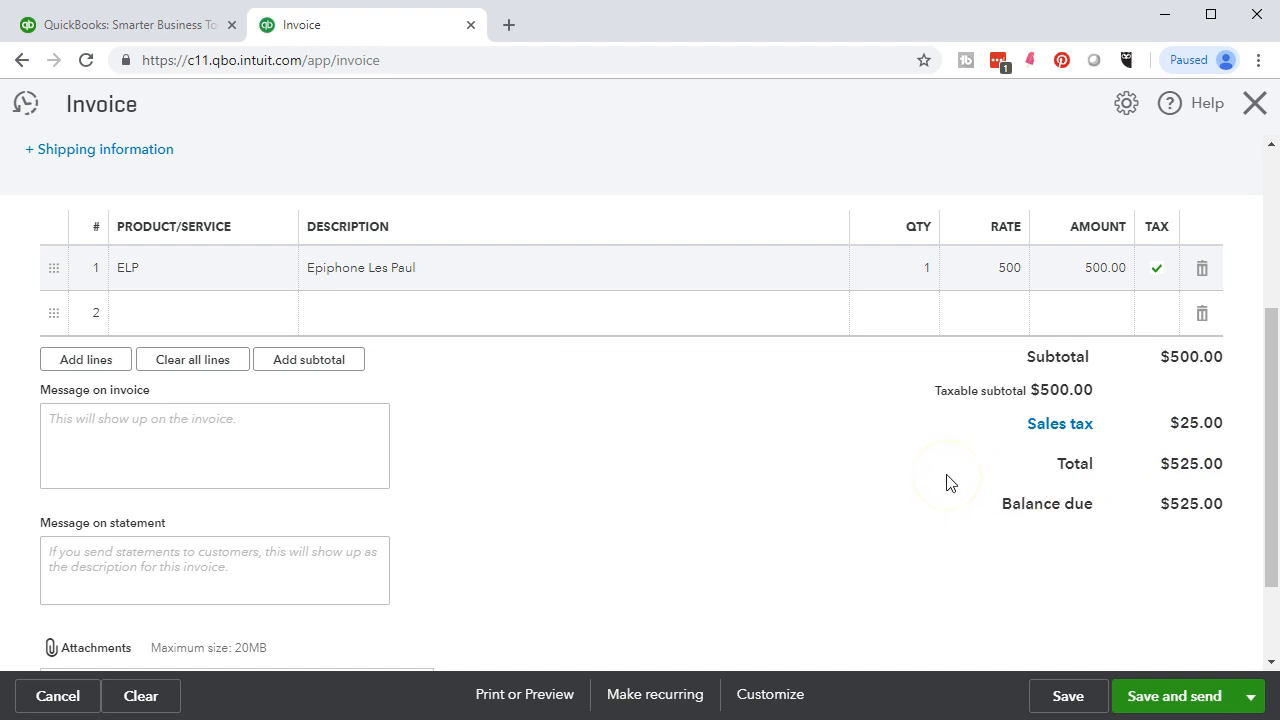
scroll(810, 510, up, 3)
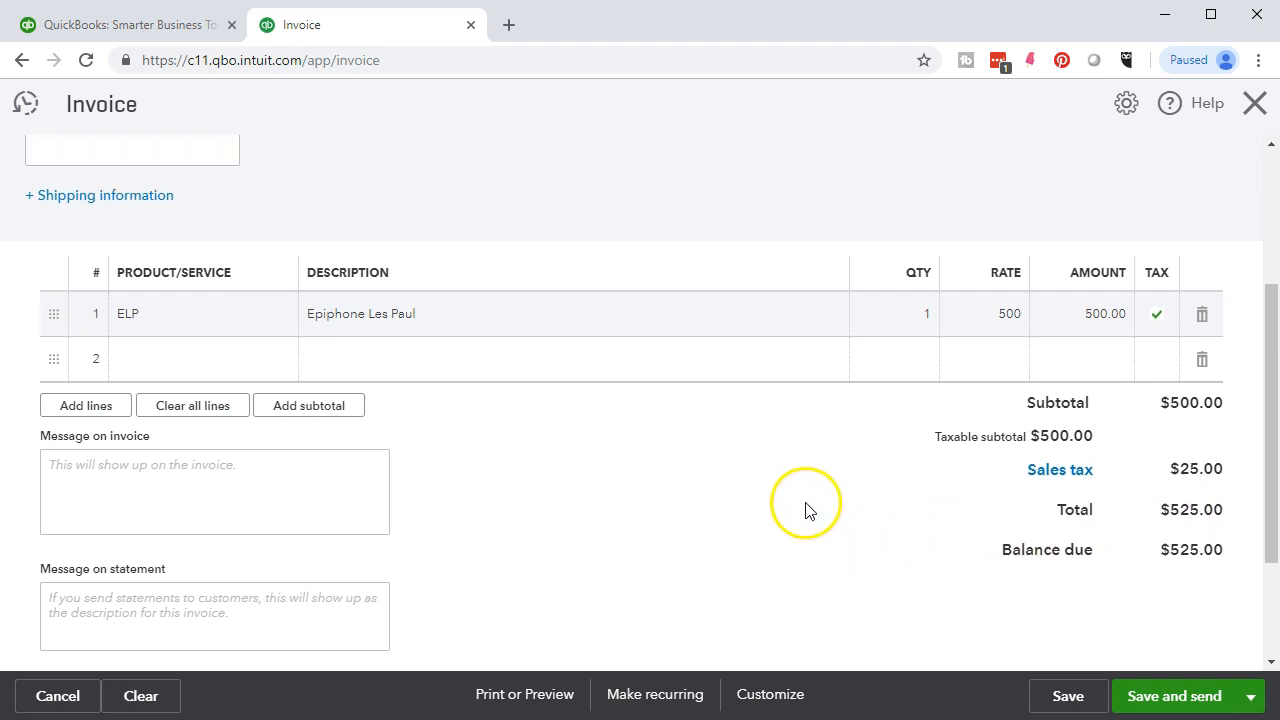